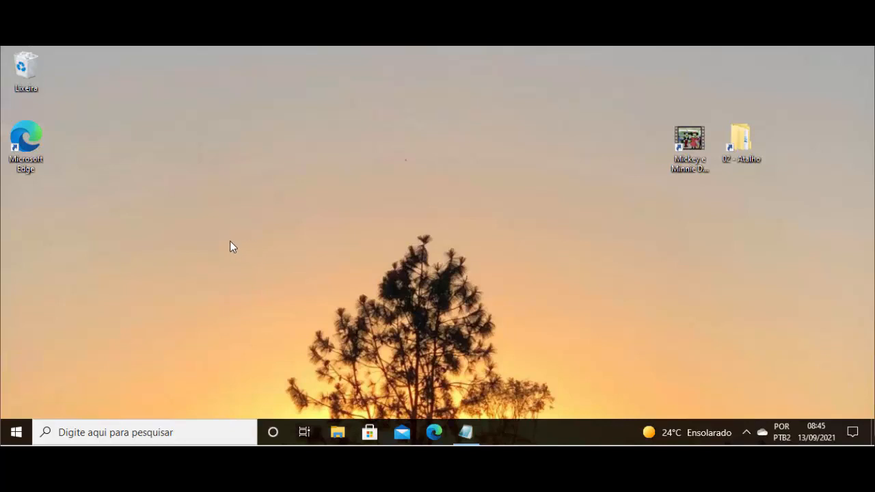
- Open Word from the installed programs and create a blank document
click(17, 435)
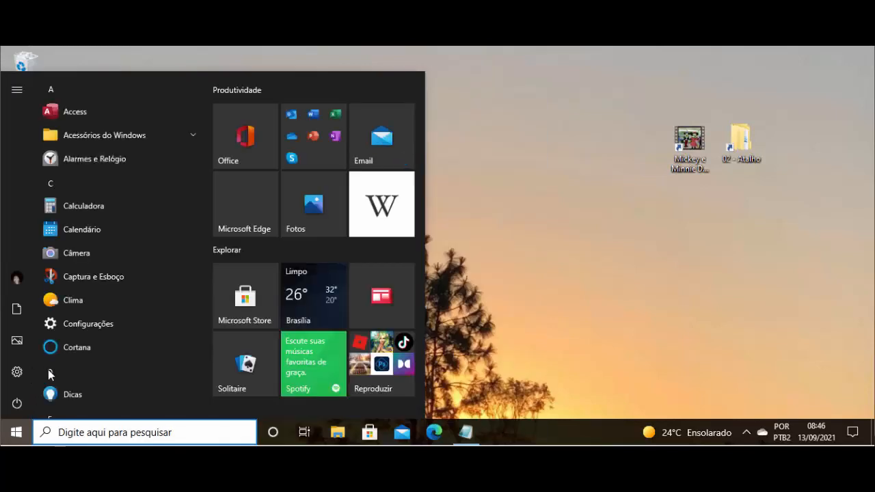
click(48, 370)
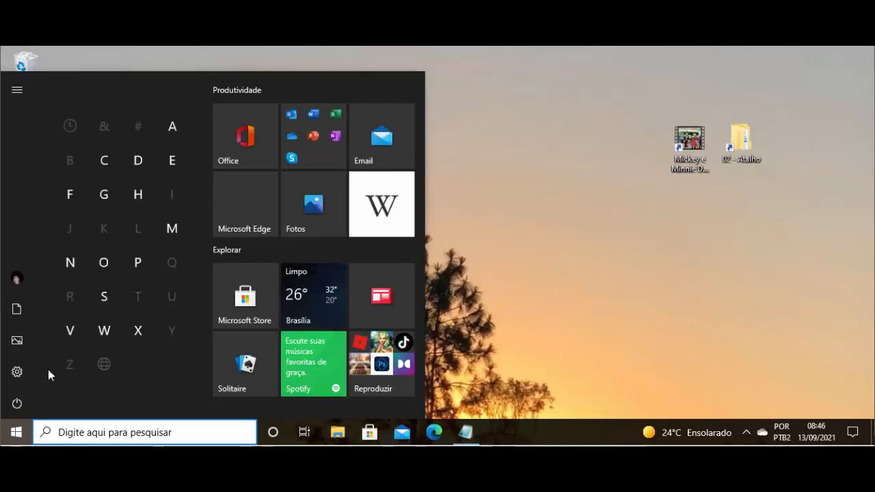
click(112, 330)
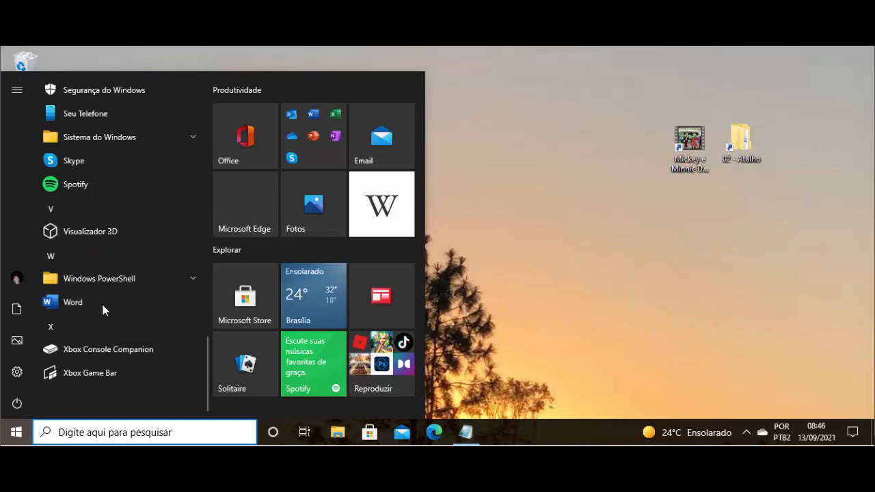
click(103, 305)
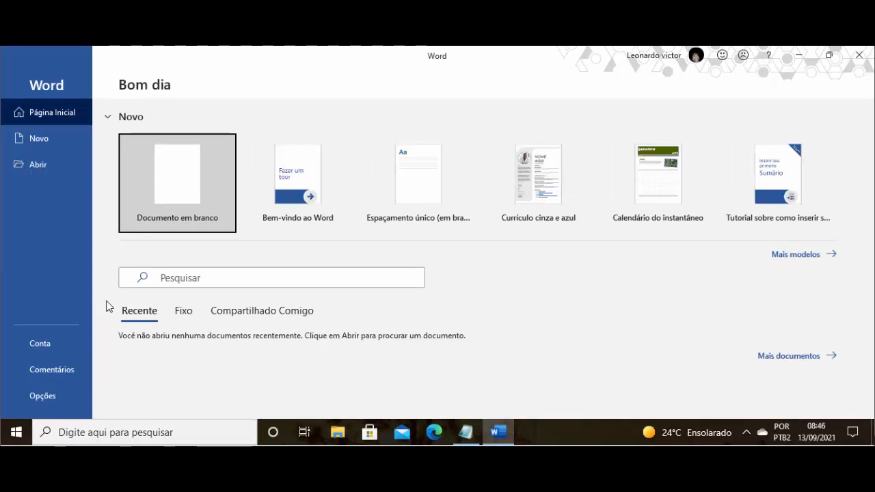
click(191, 174)
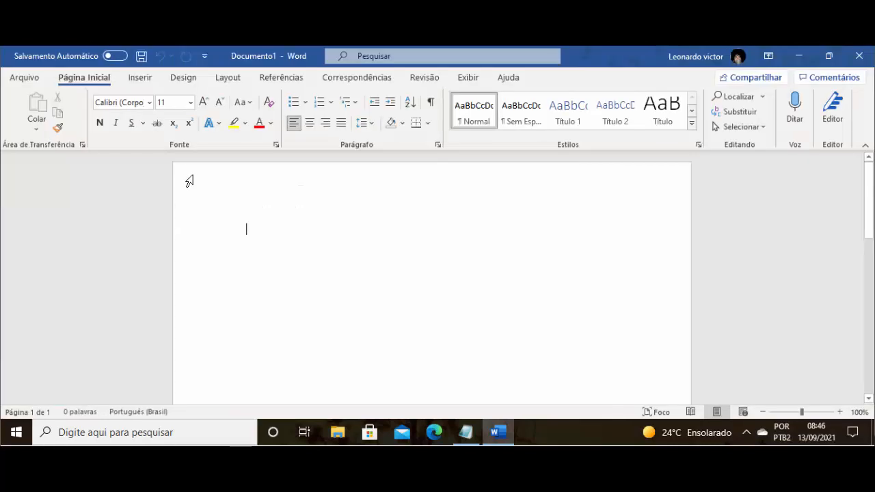
- Bring up the untitled Notepad file with the verses, stretch its window to full screen height, and minimize it
click(475, 438)
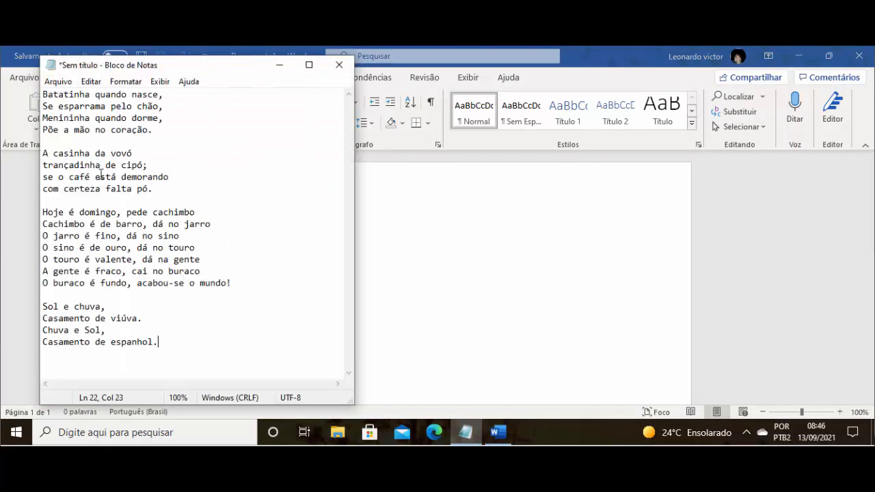
double_click(221, 57)
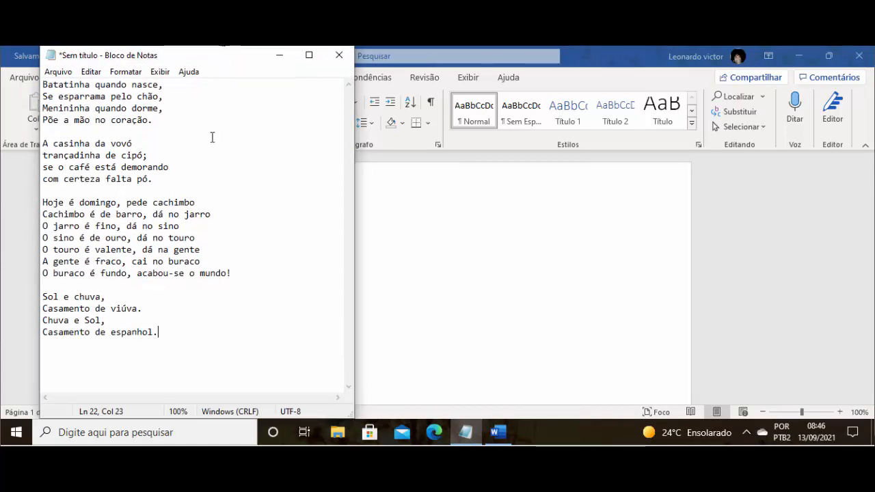
click(196, 418)
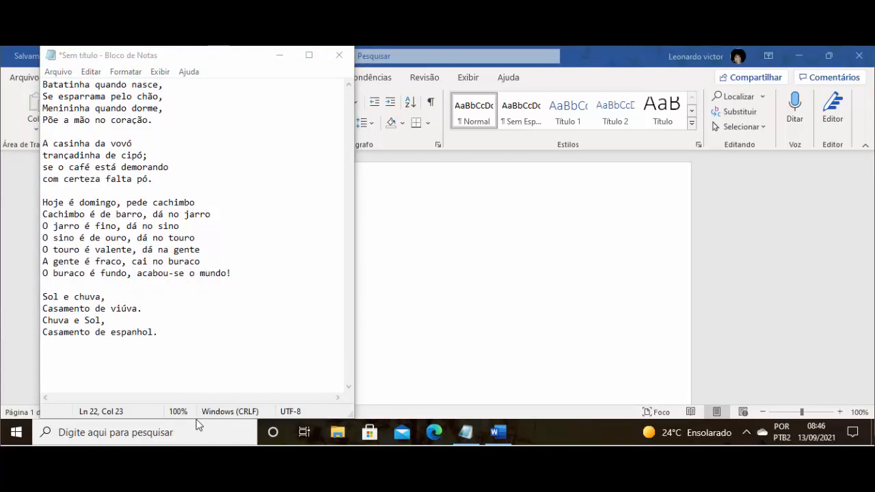
click(196, 417)
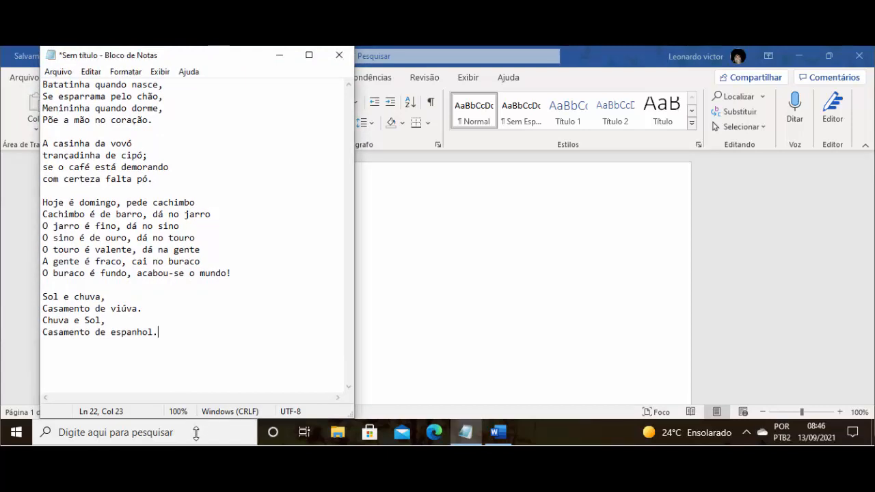
drag(203, 417, 207, 415)
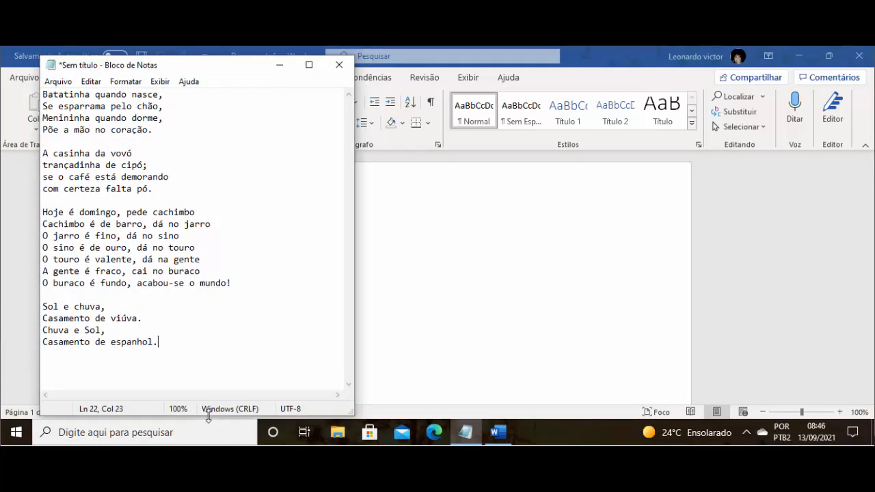
double_click(210, 417)
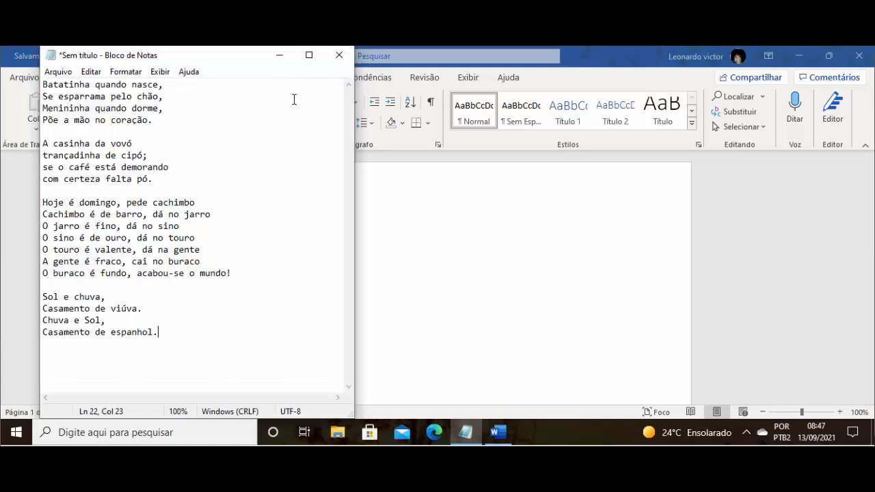
click(280, 55)
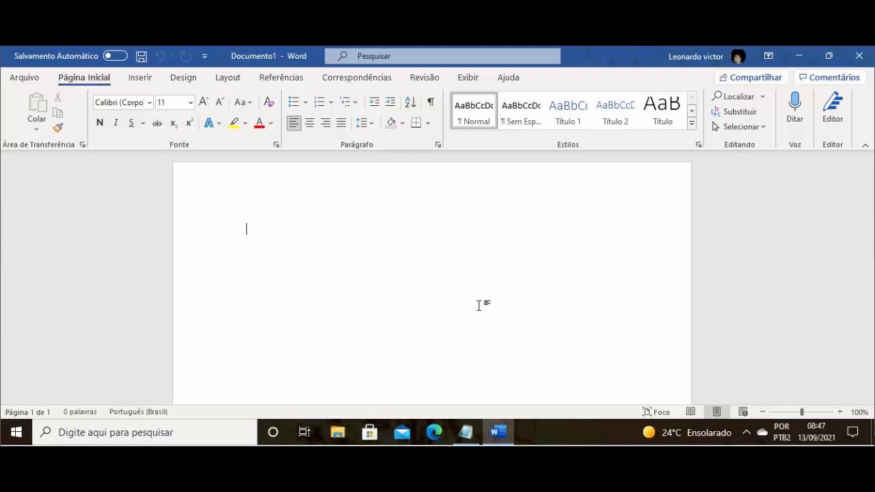
- Write the test line "Teste de escrita" in the blank document and erase it completely
scroll(479, 305, down, 1)
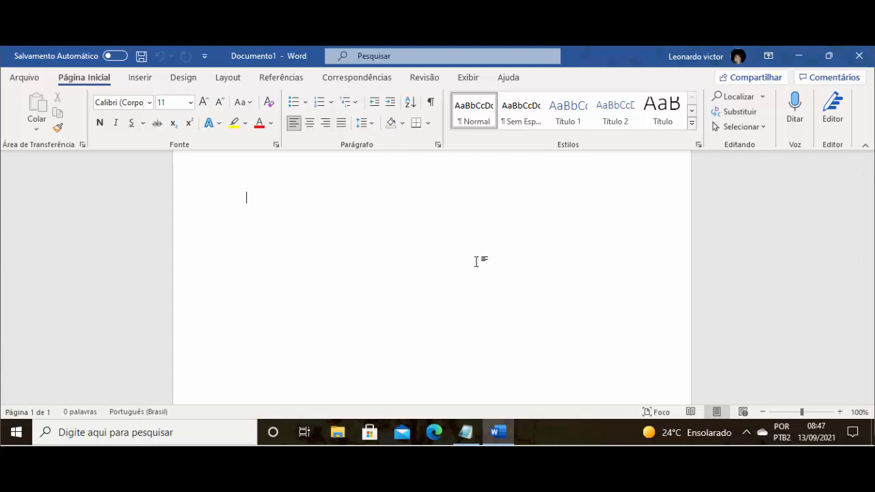
text(teste )
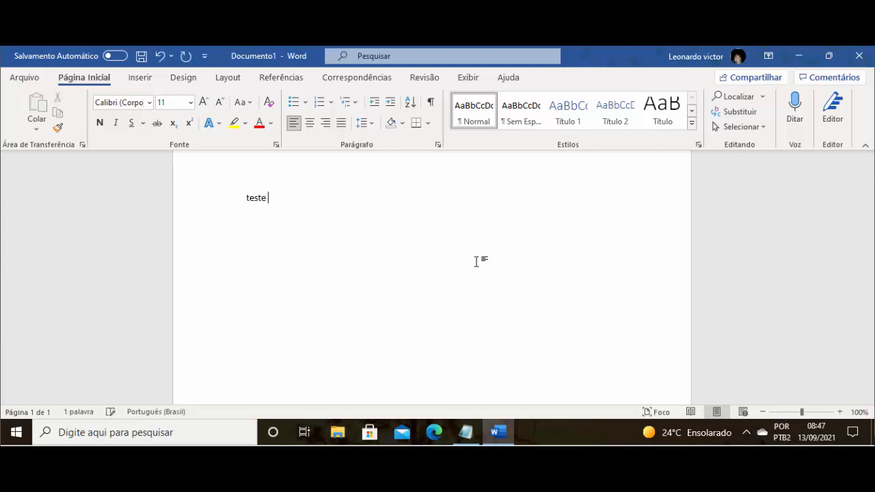
text(de escrita)
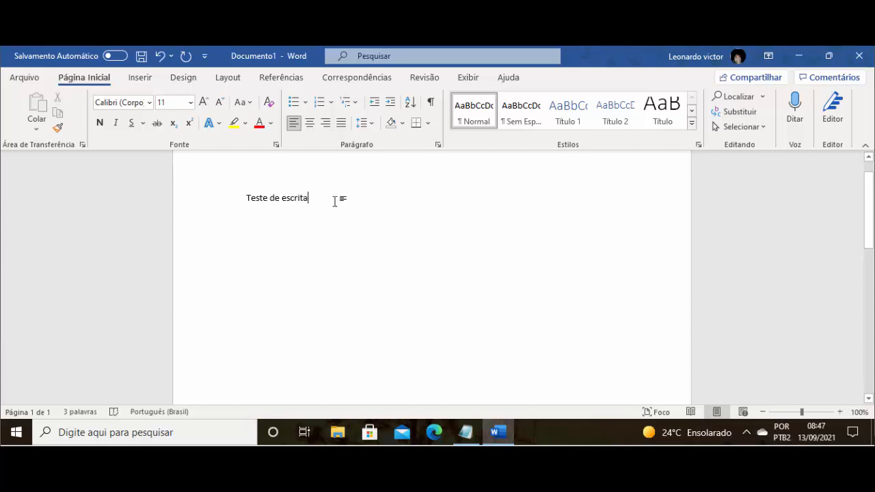
key(BackSpace)
key(BackSpace)
key(BackSpace)
key(BackSpace)
key(BackSpace)
key(BackSpace)
key(BackSpace)
key(BackSpace)
key(BackSpace)
key(BackSpace)
key(BackSpace)
key(BackSpace)
key(BackSpace)
key(BackSpace)
key(BackSpace)
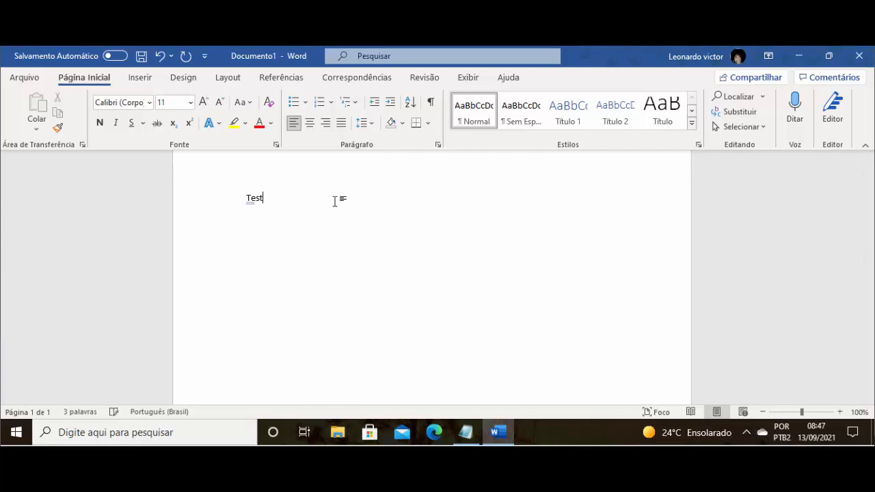
key(BackSpace)
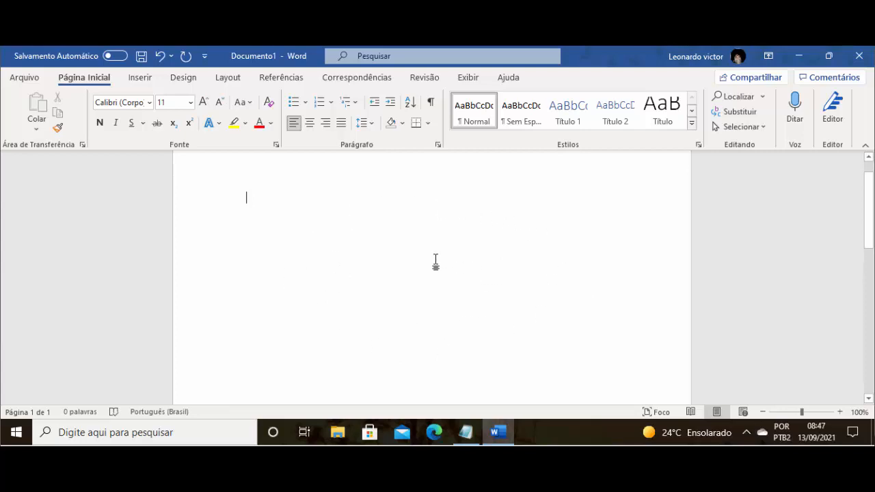
- Draw a custom text box about 5.16 cm high and 8.47 cm wide in the right half of the page, near its top
click(140, 78)
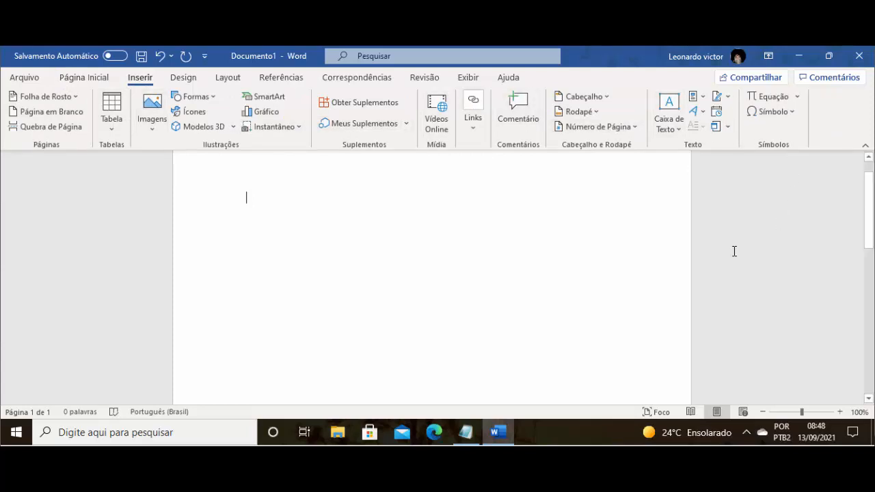
click(664, 131)
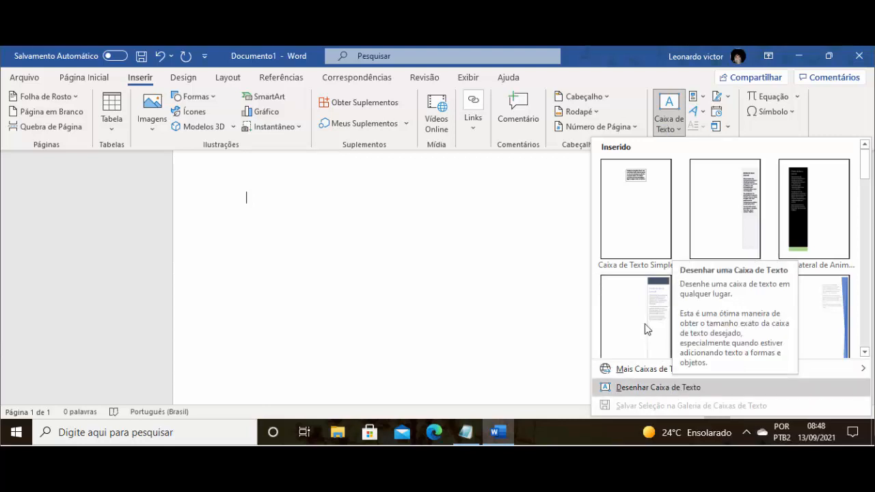
scroll(813, 247, down, 10)
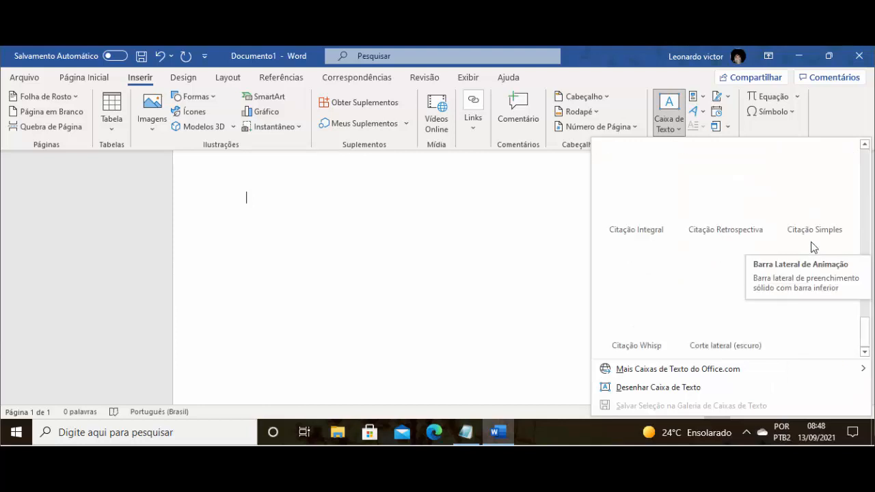
scroll(814, 248, up, 3)
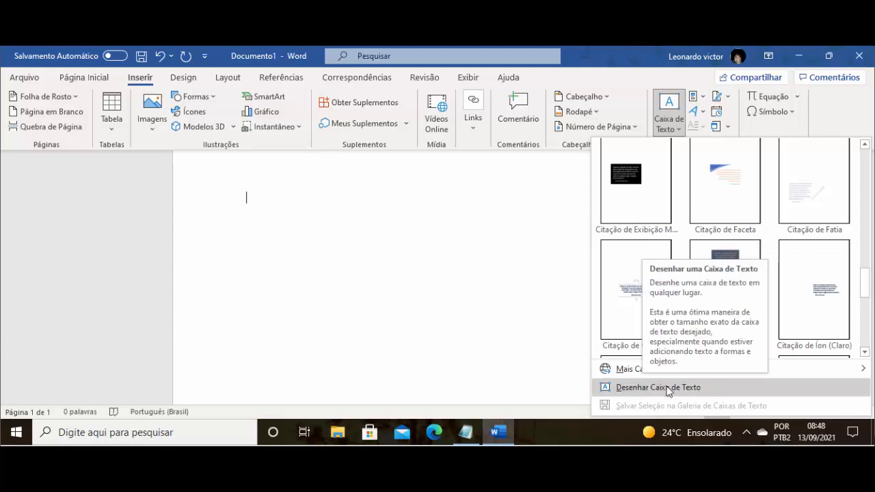
click(694, 388)
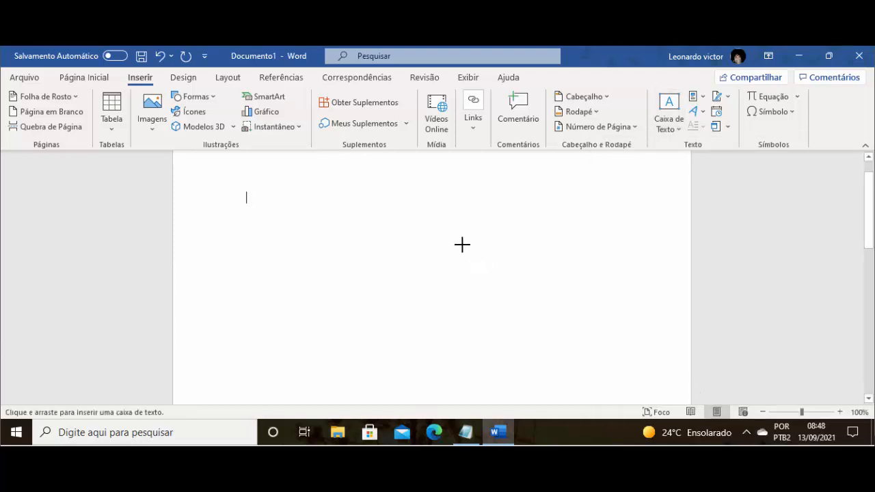
scroll(442, 181, up, 1)
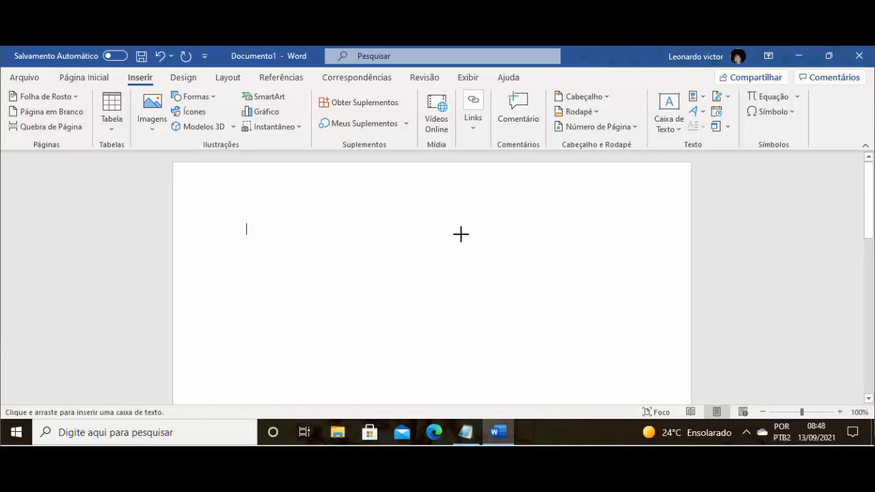
drag(461, 235, 670, 363)
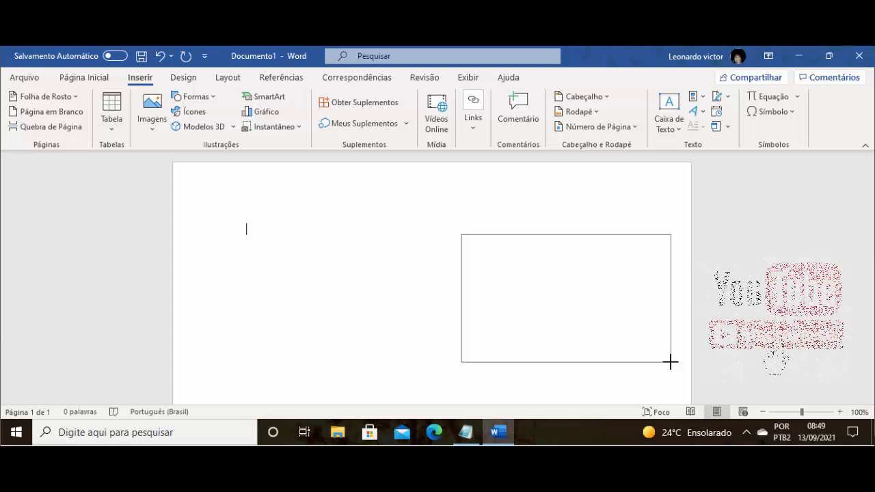
drag(670, 362, 670, 362)
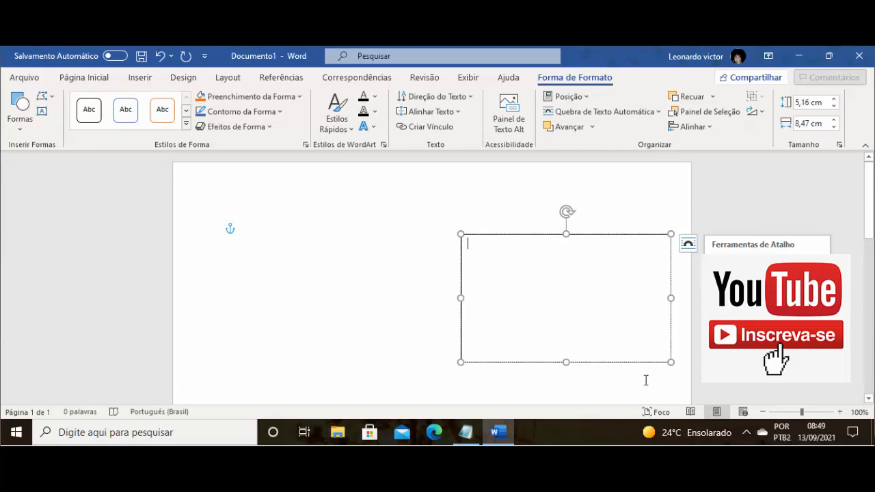
- Switch to Notepad and copy the first stanza, from "Batatinha quando nasce," to "Põe a mão no coração."
click(471, 432)
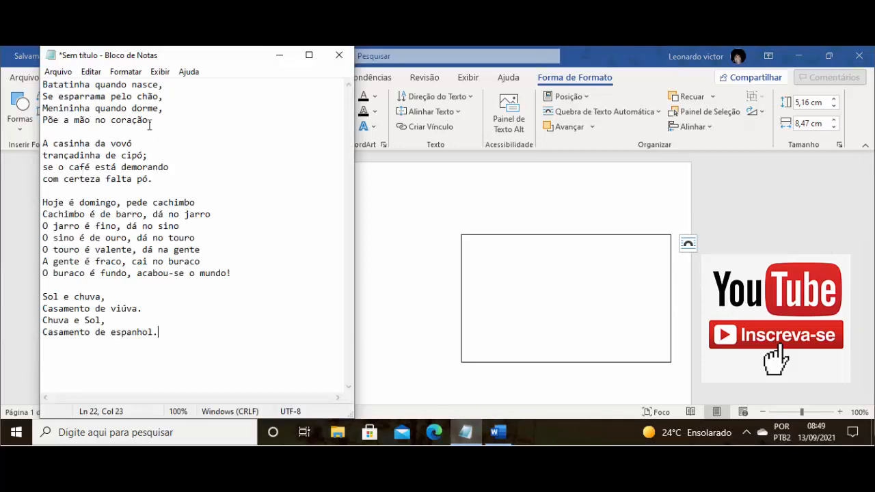
drag(157, 124, 38, 81)
click(154, 121)
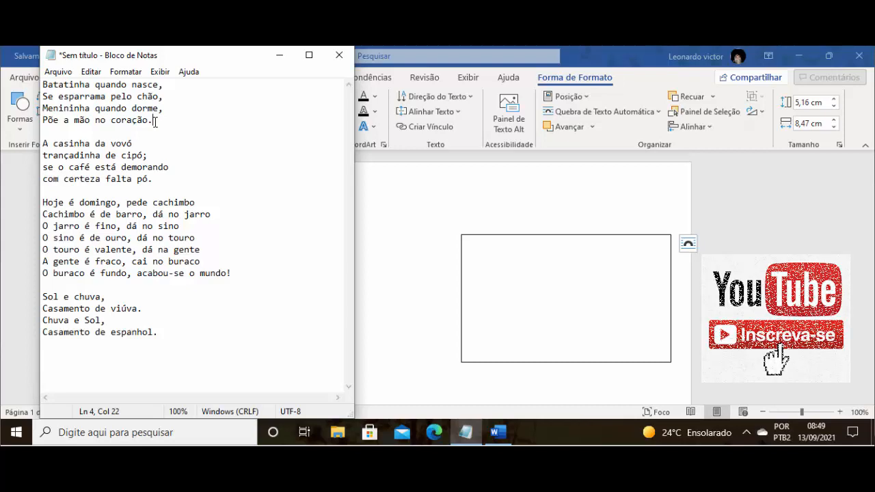
drag(154, 121, 40, 83)
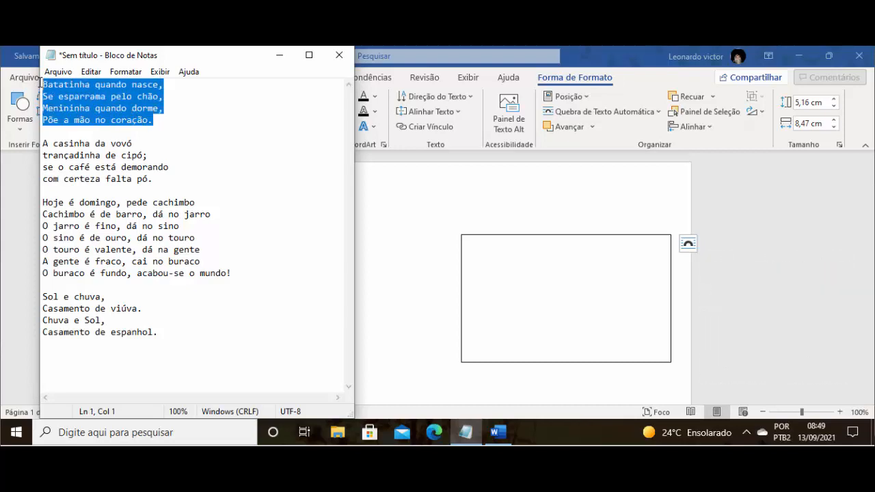
right_click(87, 105)
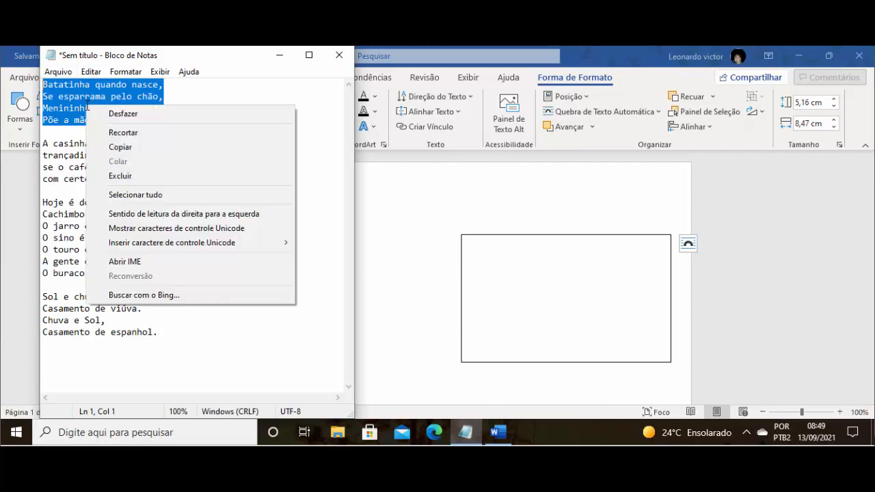
click(111, 148)
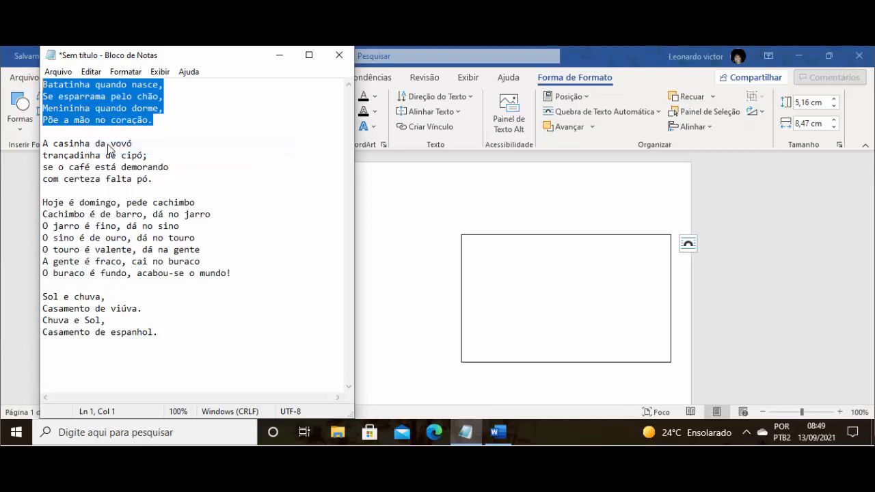
- Paste the copied stanza as text only into the Word text box, then undo and redo the paste
click(519, 282)
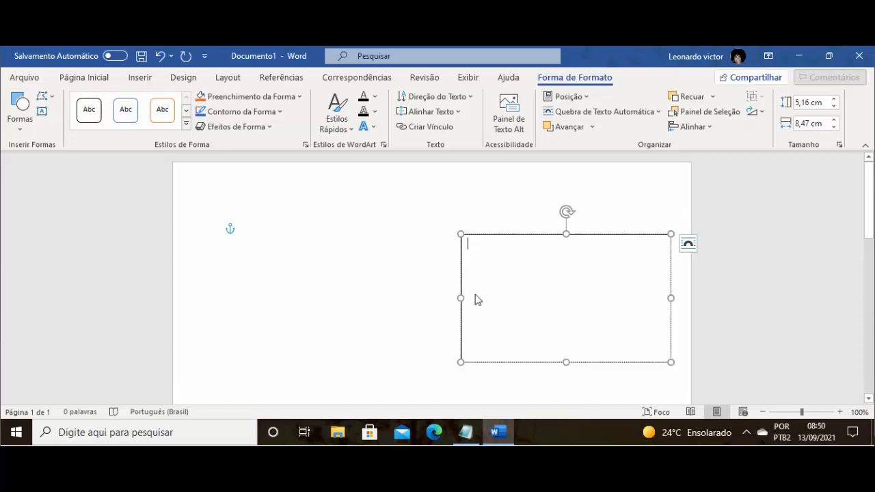
right_click(520, 286)
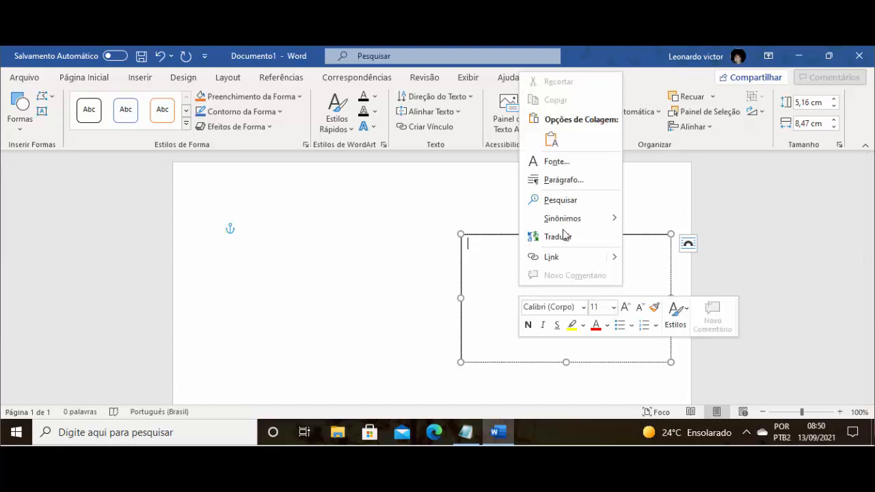
click(550, 140)
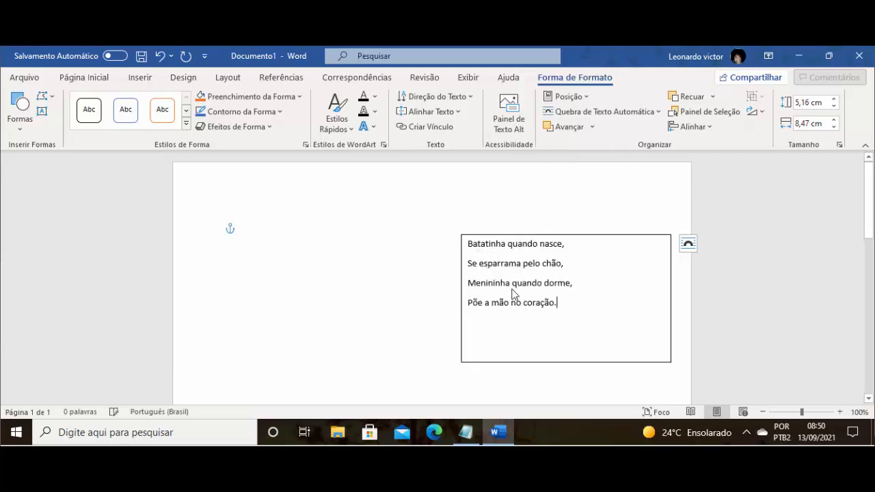
key(ctrl+z)
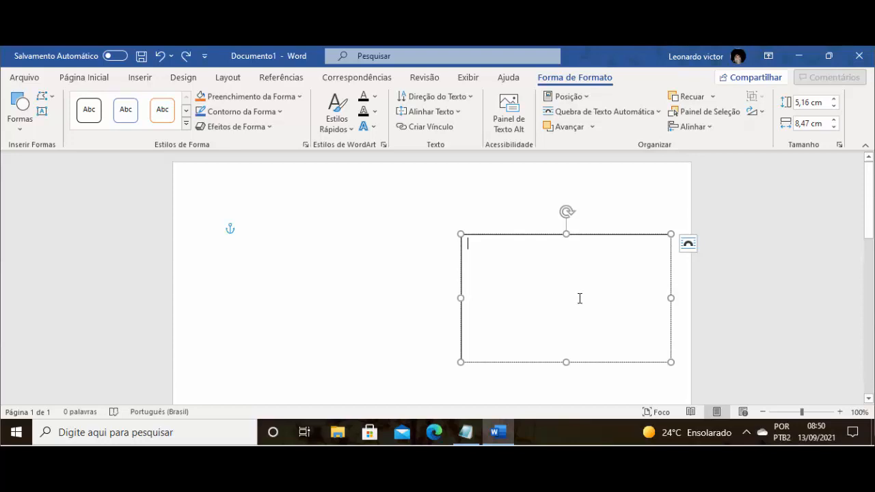
key(ctrl+y)
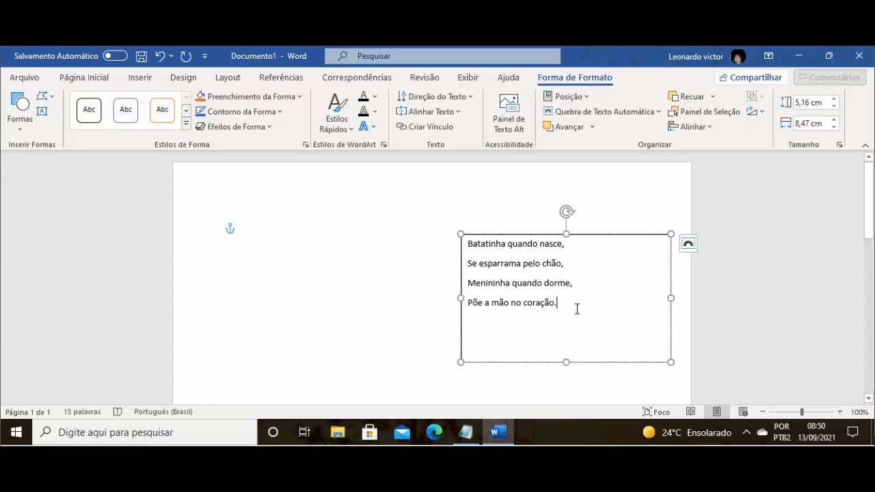
- Resize the first stanza's text box to about 3.2 cm high and 7.41 cm wide, and move it toward the page's right edge
drag(573, 342, 471, 242)
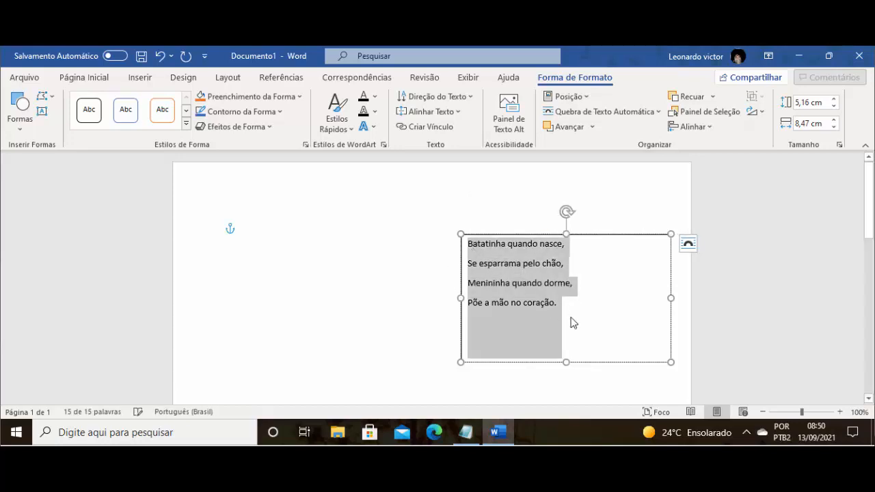
click(547, 313)
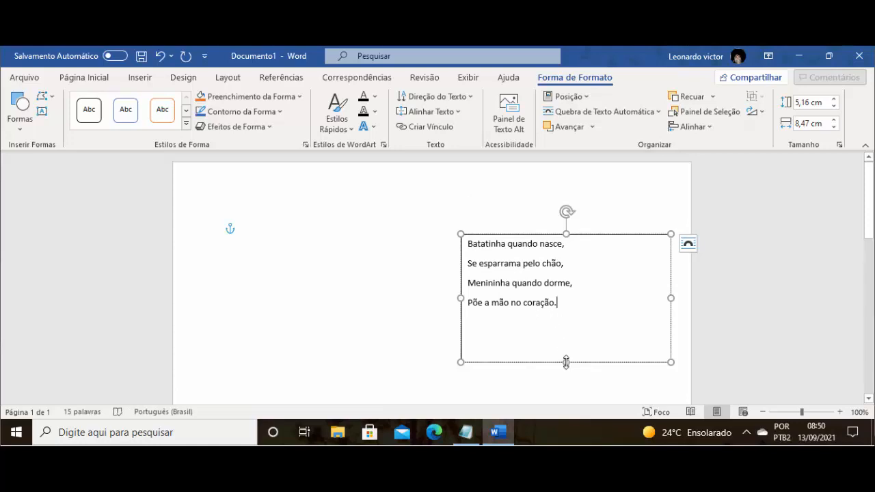
drag(566, 362, 571, 314)
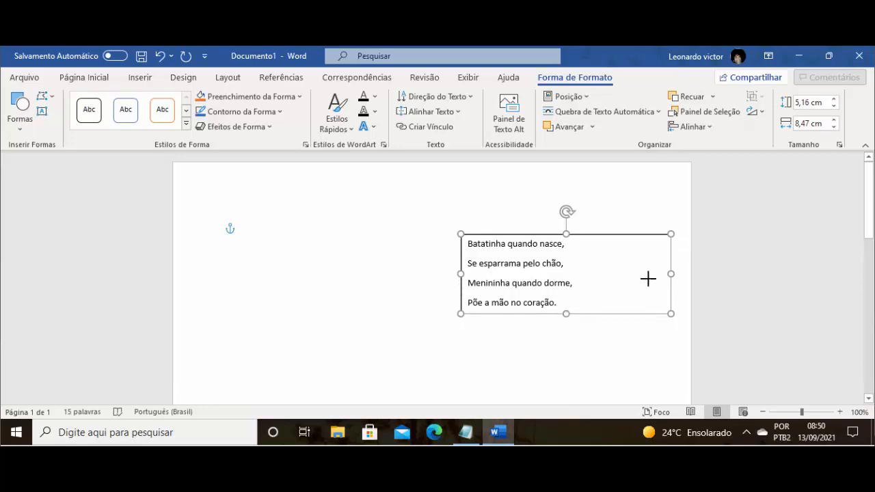
drag(670, 273, 586, 273)
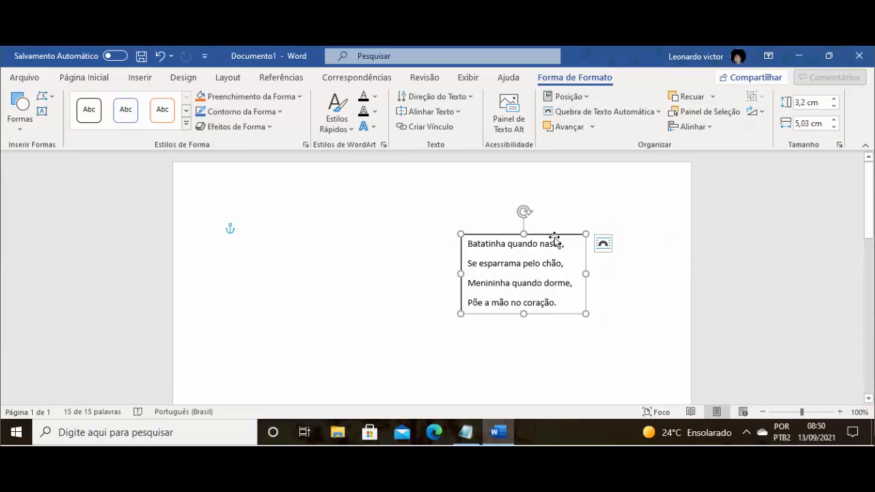
drag(587, 274, 644, 274)
drag(578, 236, 609, 240)
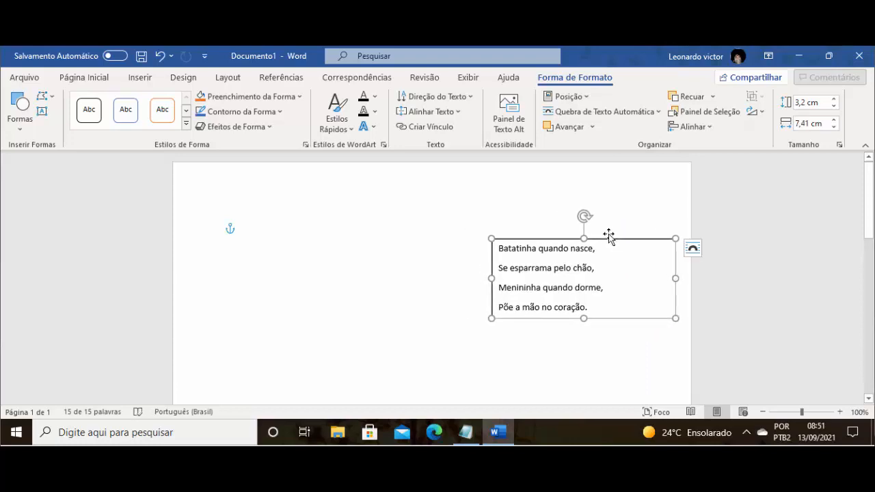
- Draw a second text box about 4.05 cm high and 9.13 cm wide in the page's left half, below the first box
scroll(609, 234, down, 3)
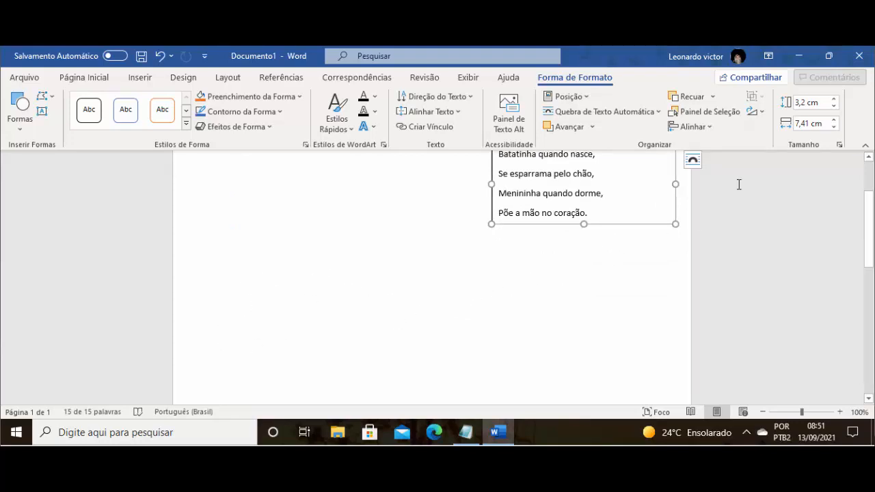
click(138, 81)
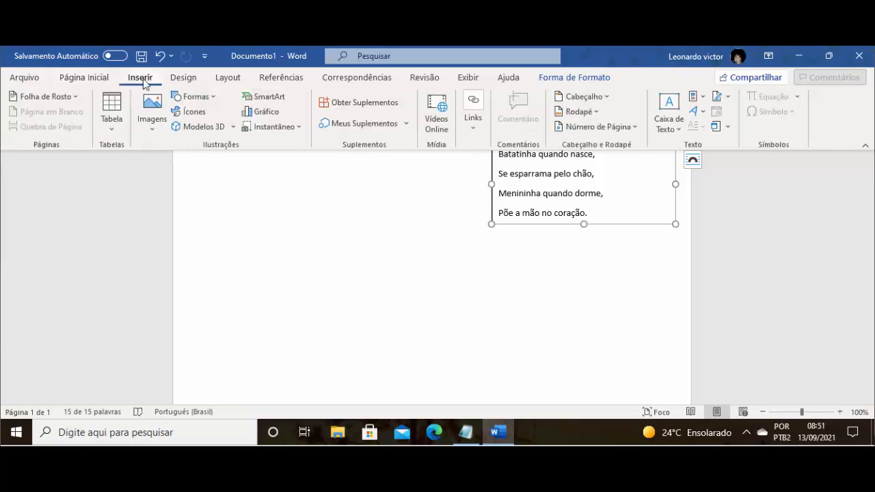
click(662, 123)
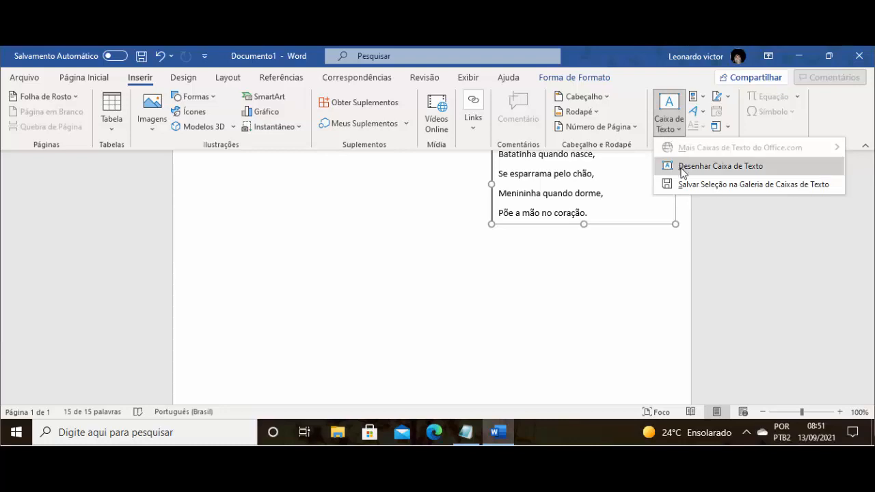
click(684, 166)
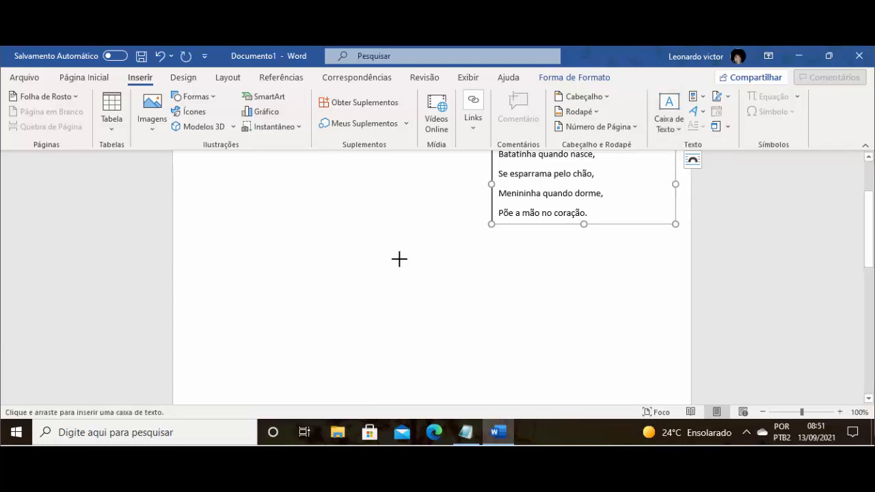
drag(214, 262, 440, 362)
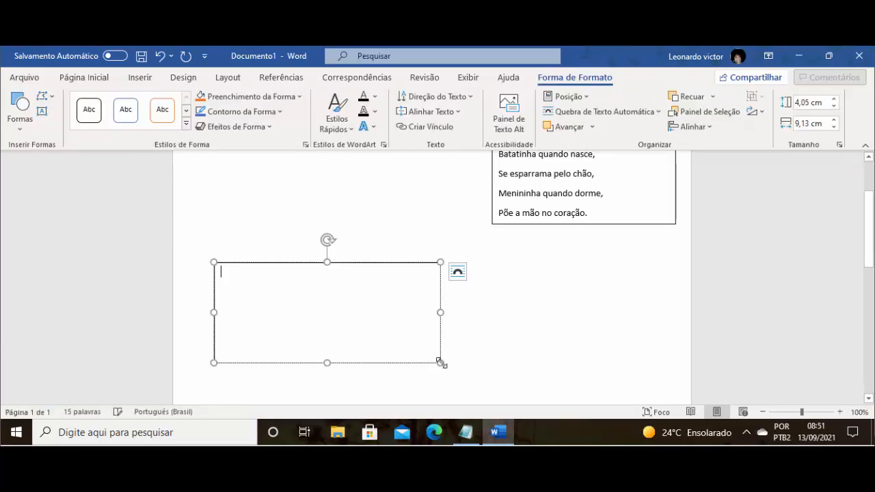
- Copy the second stanza, from "A casinha da vovó" to "com certeza falta pó.", from Notepad into the new Word text box
click(466, 432)
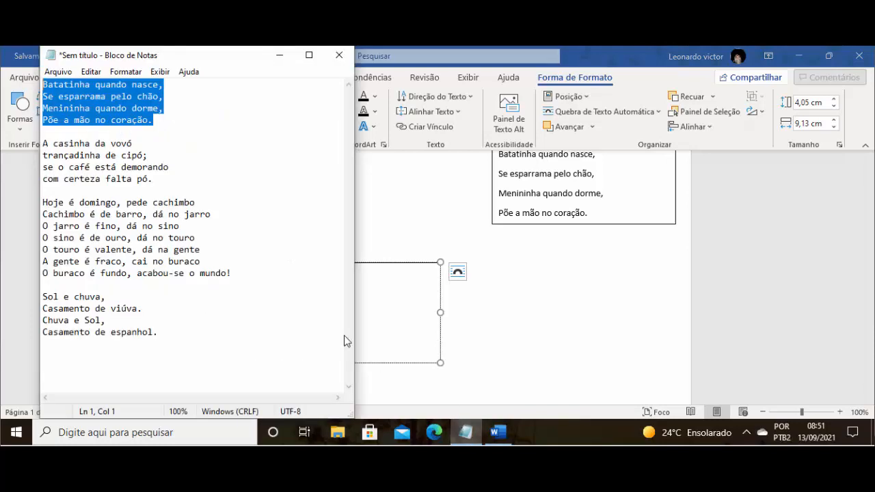
click(156, 180)
drag(157, 180, 43, 145)
key(ctrl+c)
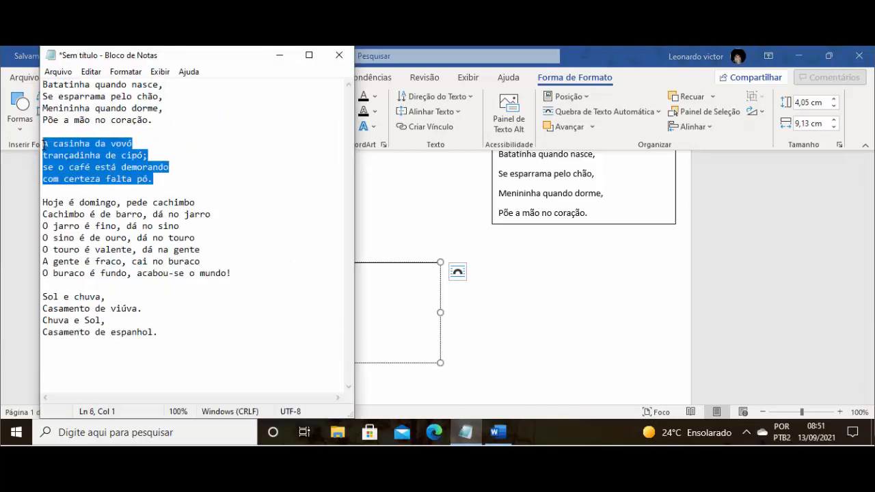
click(377, 308)
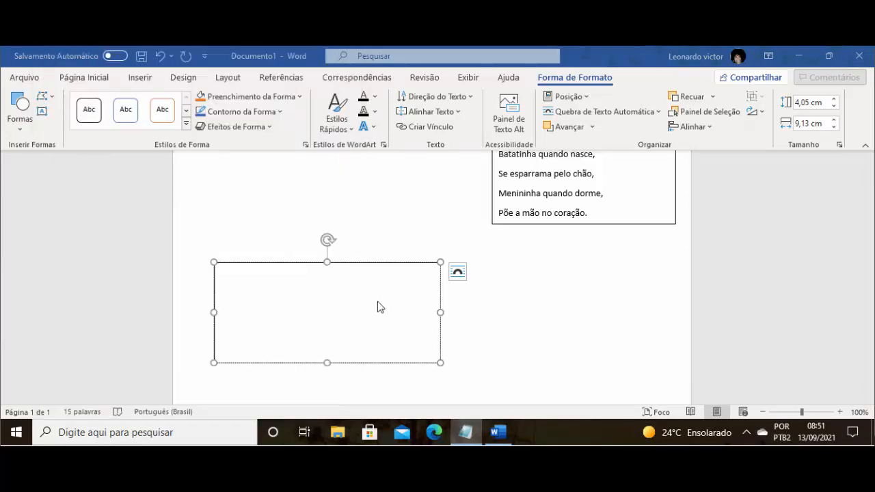
key(ctrl+v)
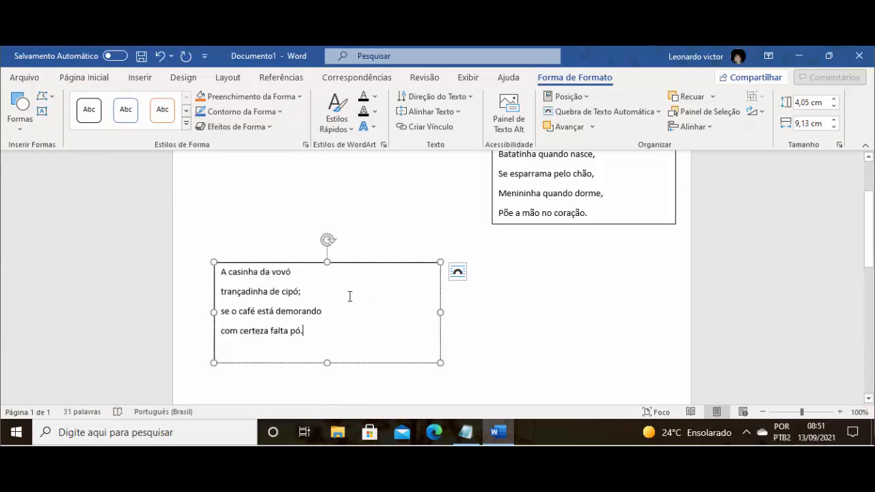
- Draw a third text box about 3.86 cm high and 8.44 cm wide below the second, slightly right of the page's centre
scroll(349, 296, down, 3)
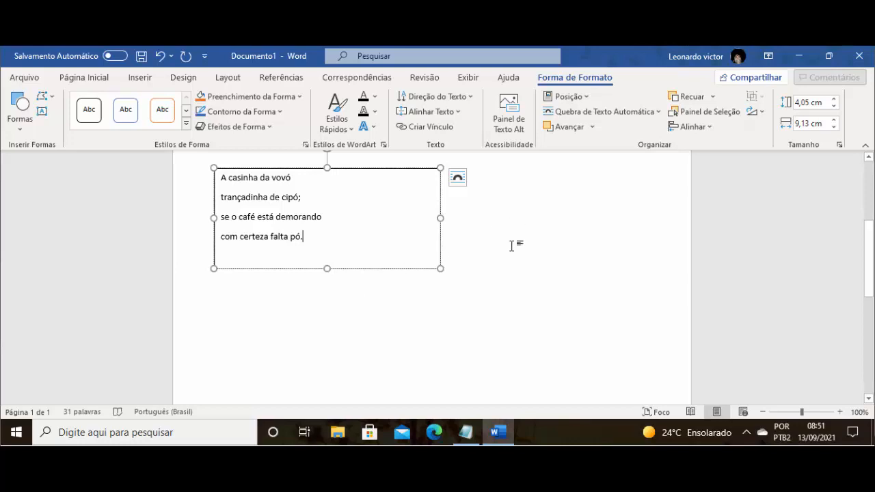
click(357, 275)
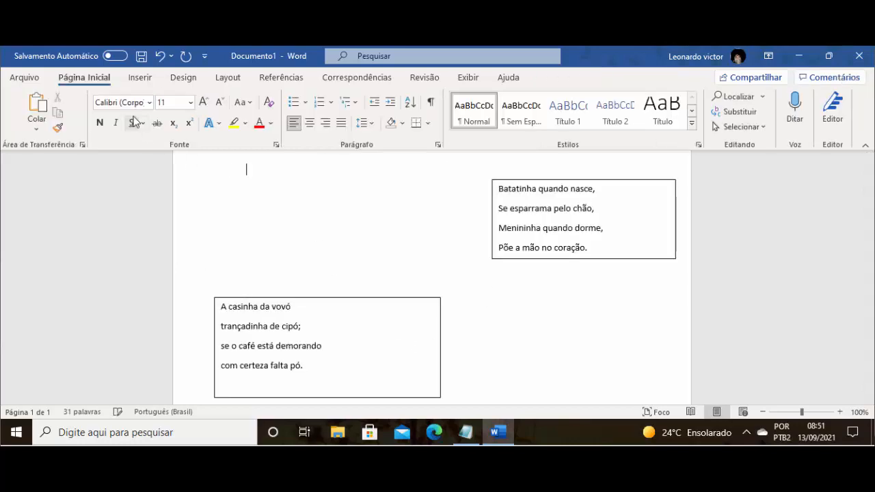
click(145, 82)
click(663, 127)
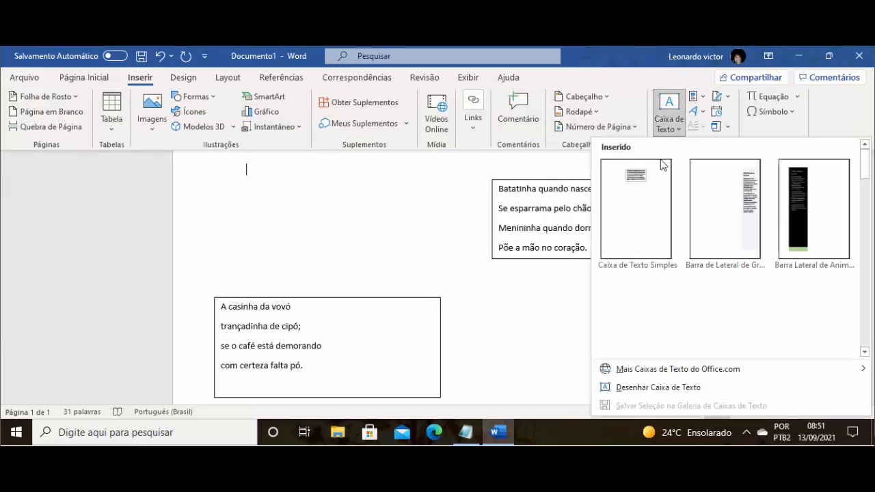
click(658, 388)
scroll(477, 307, down, 5)
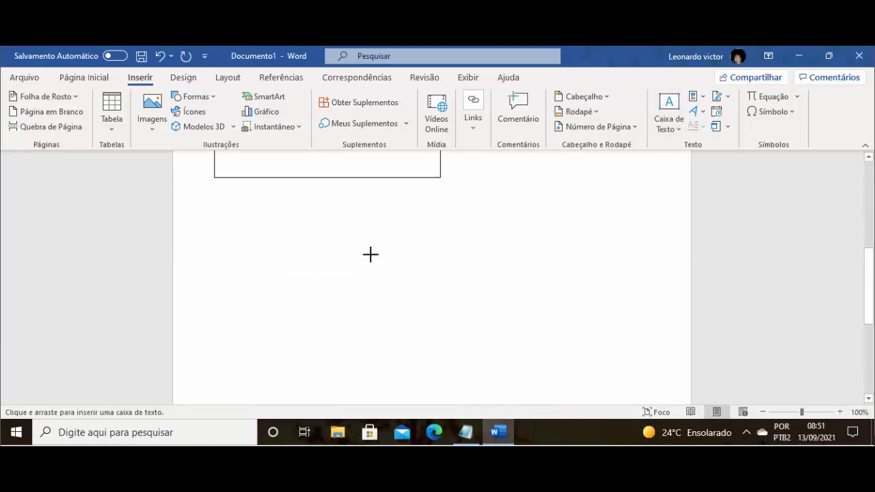
drag(363, 248, 572, 344)
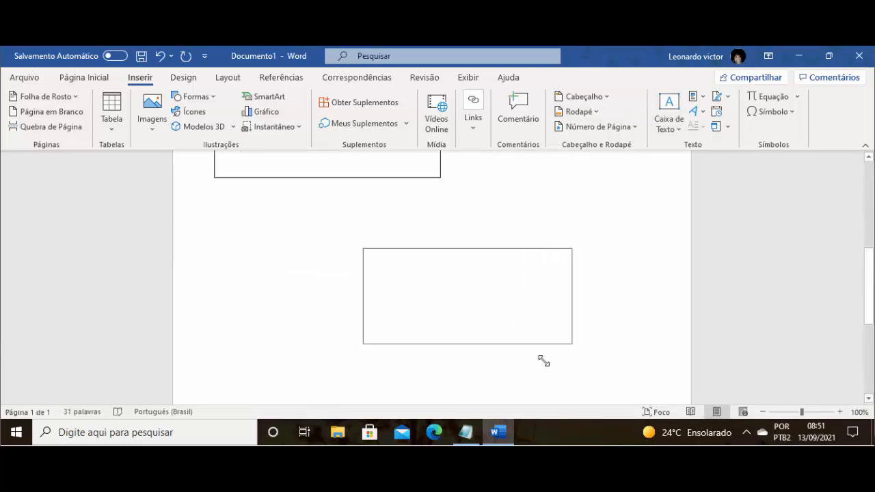
- Copy the "Hoje é domingo, pede cachimbo" stanza from Notepad into the third Word box and enlarge the box to about 7.04 by 12.28 cm
click(465, 432)
drag(231, 273, 36, 202)
key(ctrl+c)
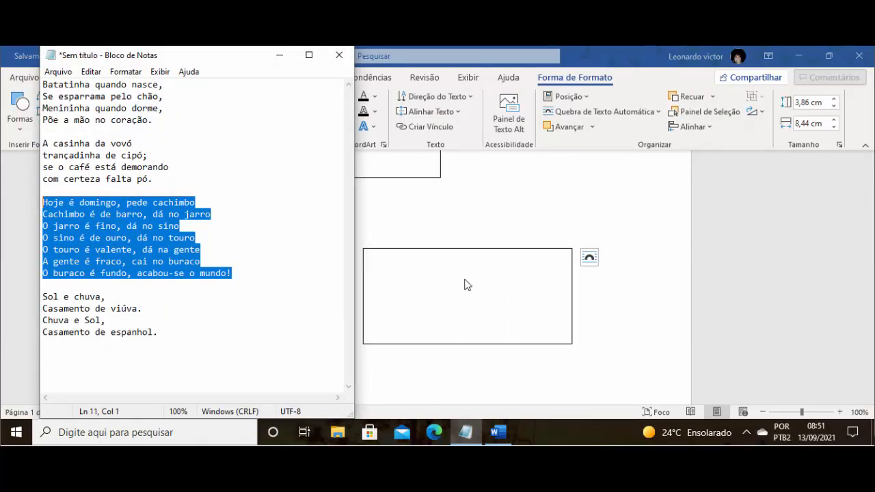
click(440, 282)
key(ctrl+v)
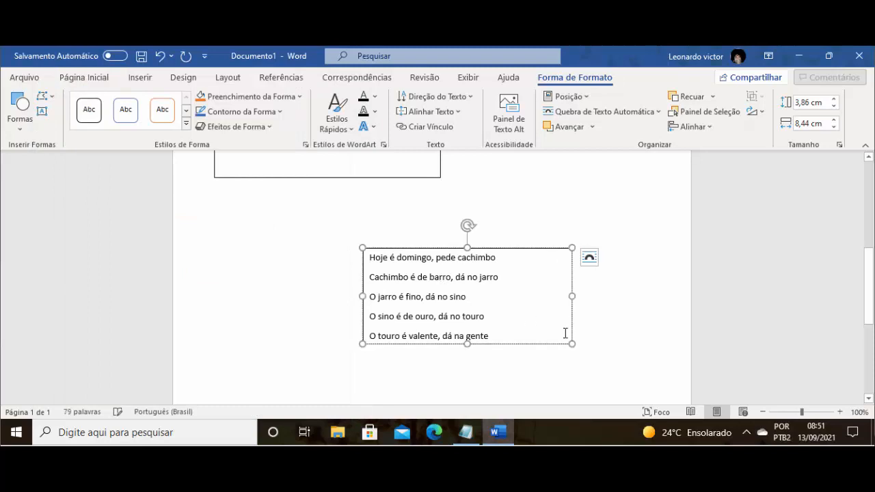
drag(573, 344, 644, 392)
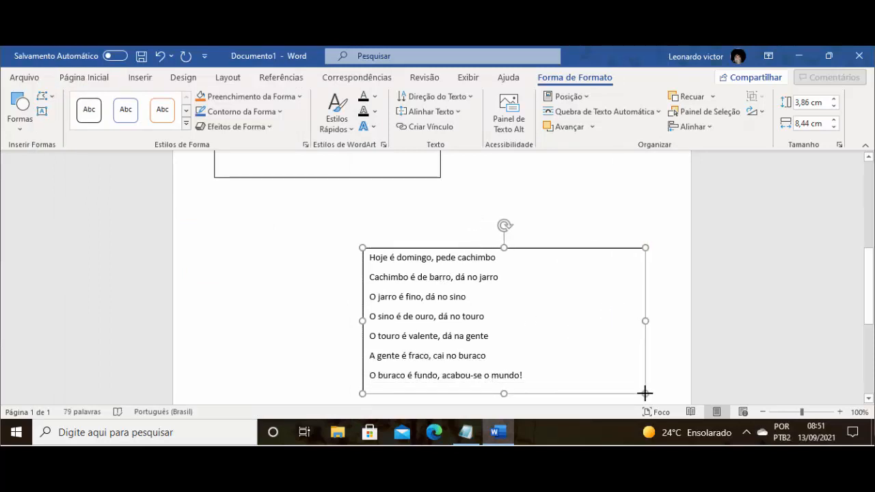
drag(362, 247, 340, 218)
- Switch to Notepad, copy the last stanza, from "Sol e chuva," to "Casamento de espanhol.", and return to Word
scroll(478, 313, down, 5)
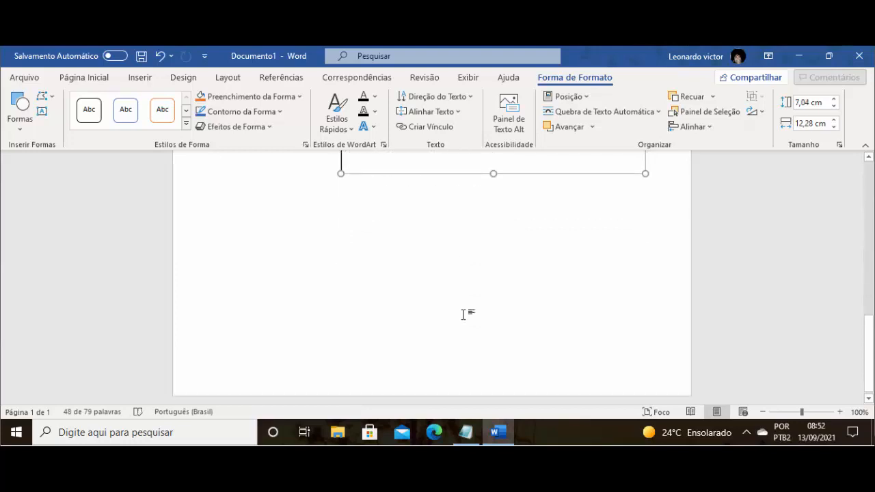
click(456, 427)
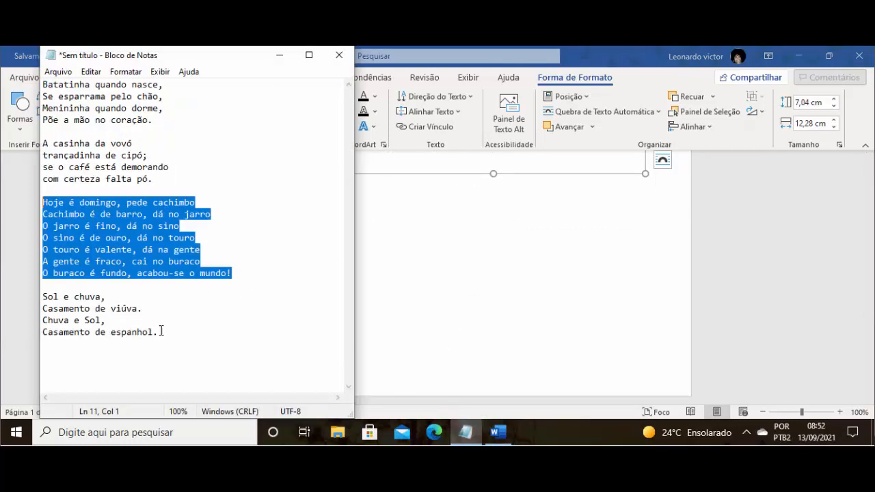
drag(160, 332, 36, 295)
key(ctrl+c)
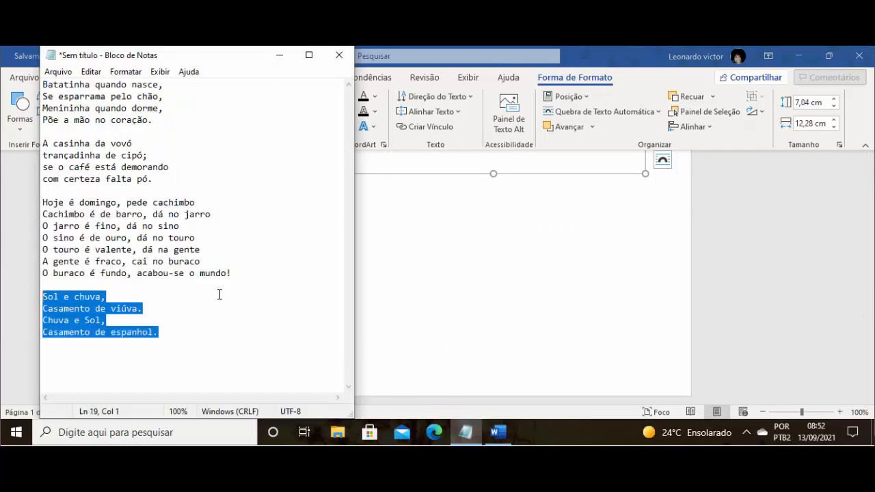
click(491, 299)
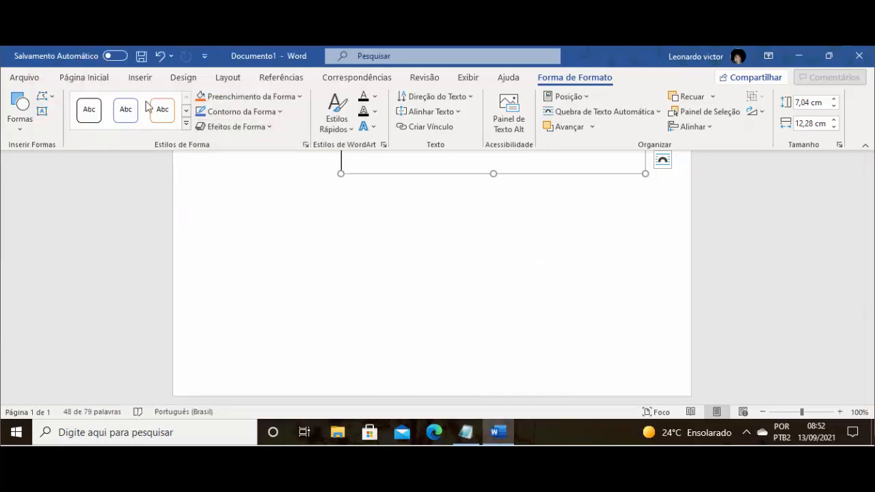
- Draw a fourth text box about 4.31 cm high and 8.97 cm wide at the page's lower left and paste the copied stanza
click(139, 78)
click(666, 126)
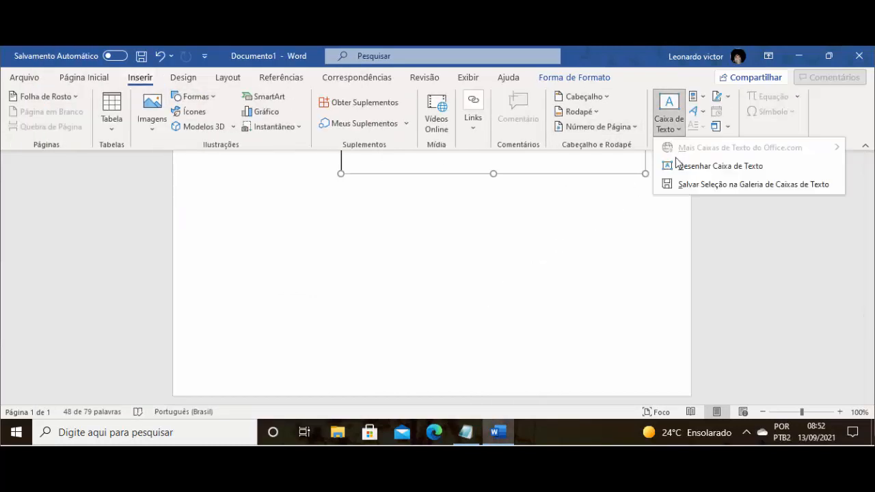
click(718, 166)
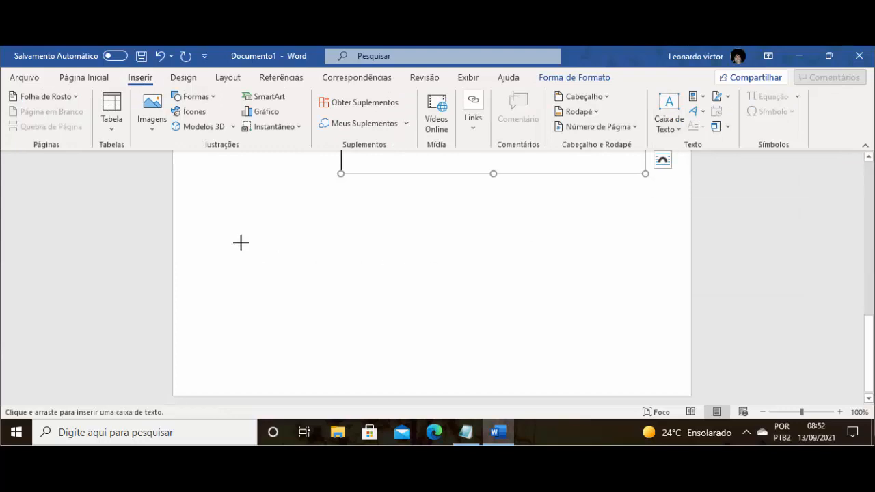
mouse_move(218, 223)
mouse_down()
mouse_move(347, 294)
mouse_move(440, 331)
mouse_up()
key(ctrl+v)
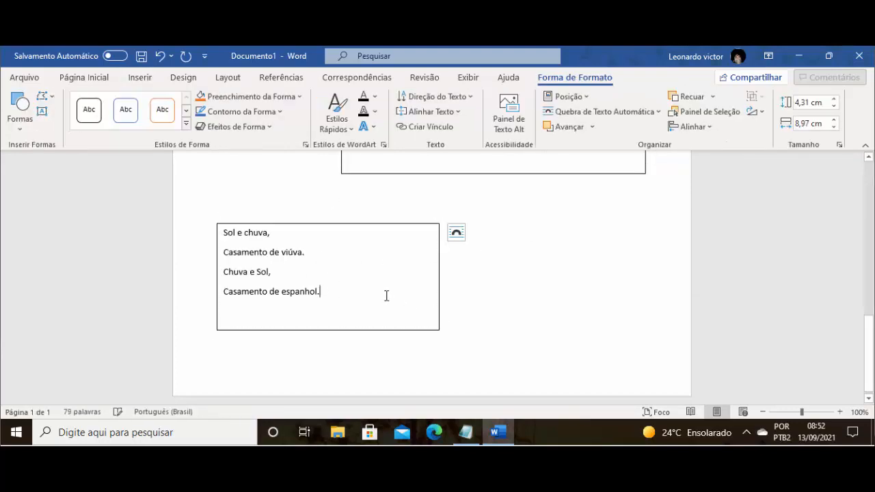
click(484, 282)
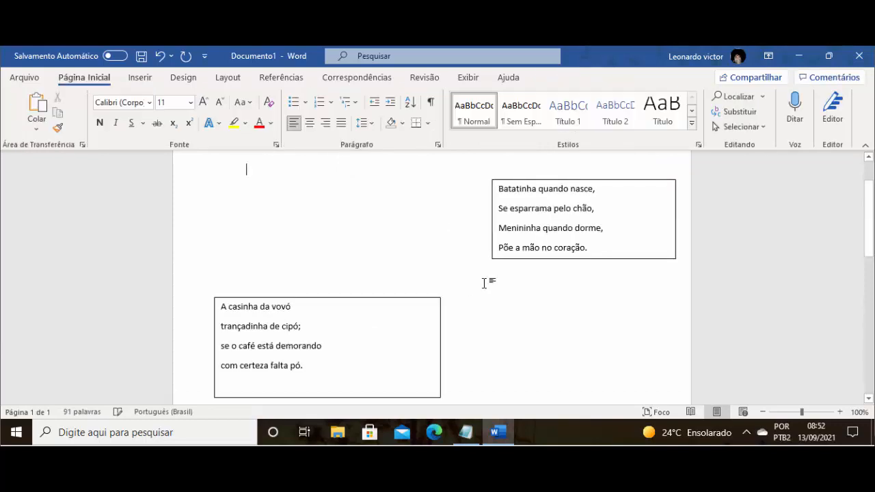
- Rotate the text box with the "Hoje é domingo, pede cachimbo" stanza clockwise so that it sits tilted on the page
scroll(484, 282, down, 10)
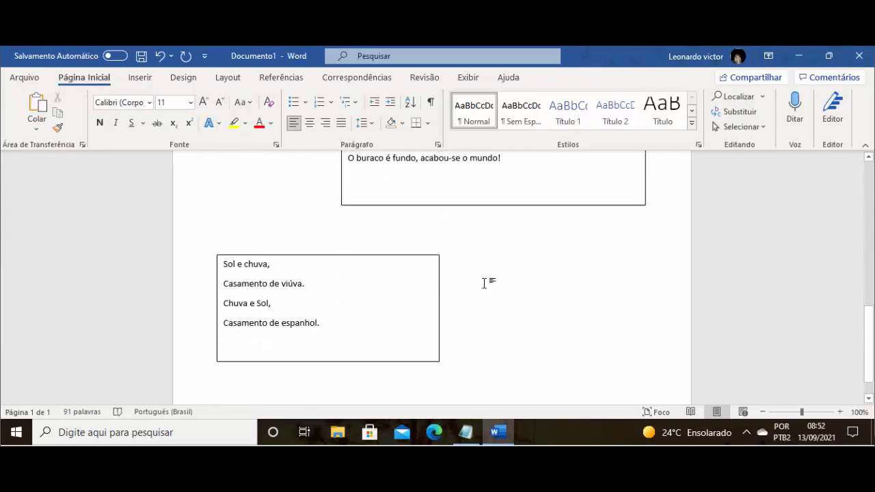
scroll(484, 282, up, 3)
click(484, 283)
scroll(486, 283, up, 1)
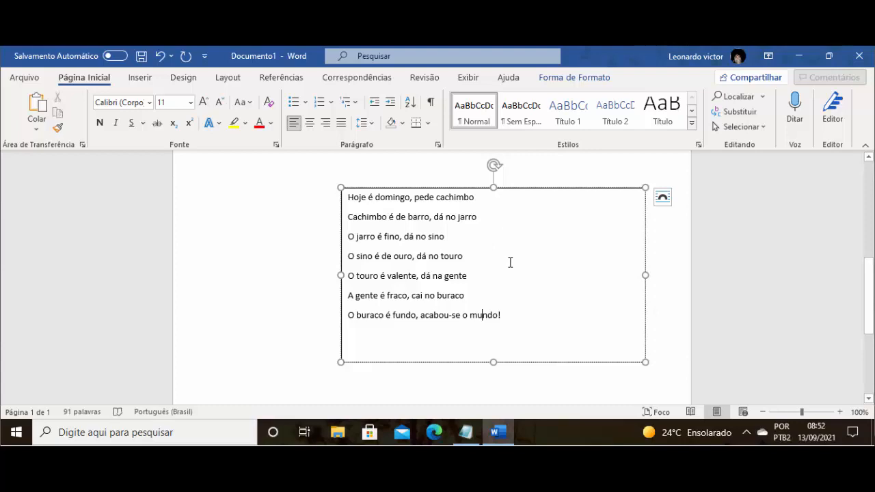
click(536, 190)
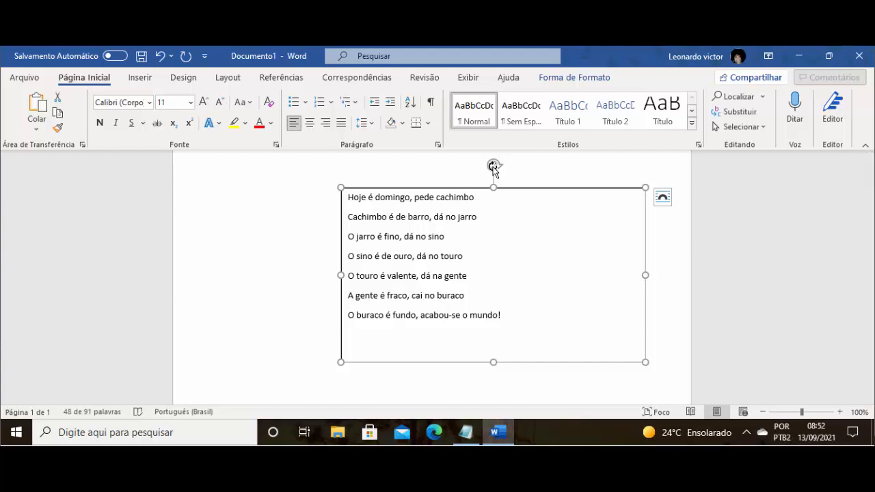
drag(493, 166, 527, 196)
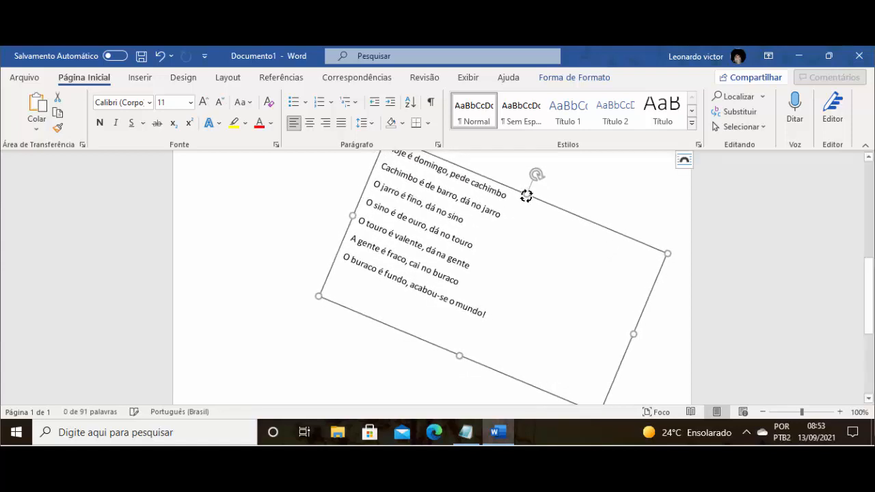
scroll(529, 262, down, 3)
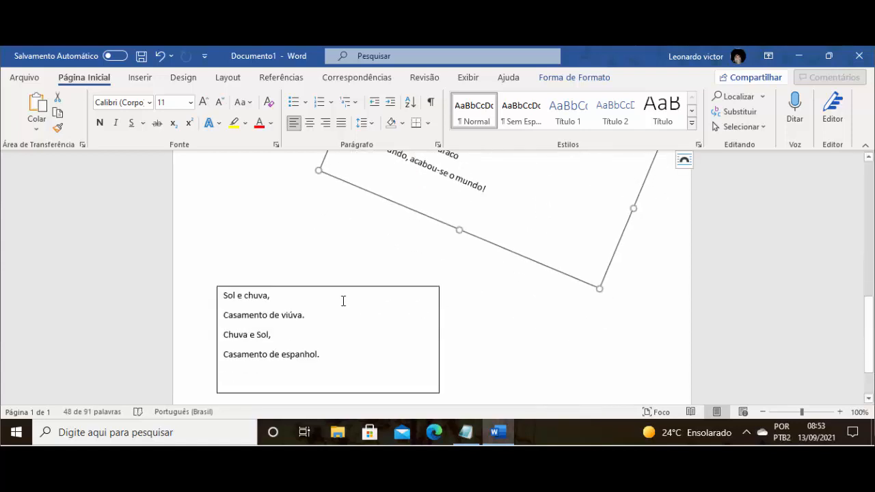
- Rotate the text box with the "Sol e chuva" stanza counterclockwise so that it sits tilted on the page
click(325, 286)
drag(329, 261, 285, 253)
- Move the text box with the "A casinha da vovó" stanza slightly upward, clear of the tilted box below it
scroll(457, 285, up, 1)
scroll(457, 285, up, 10)
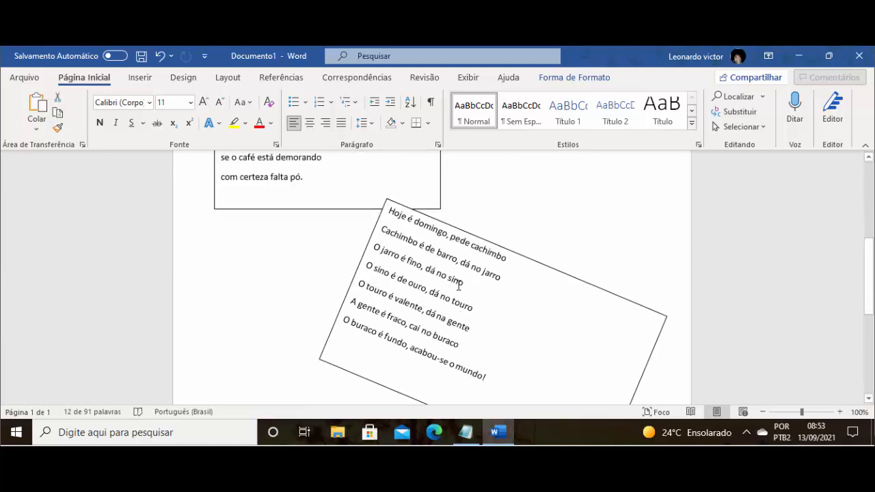
click(384, 245)
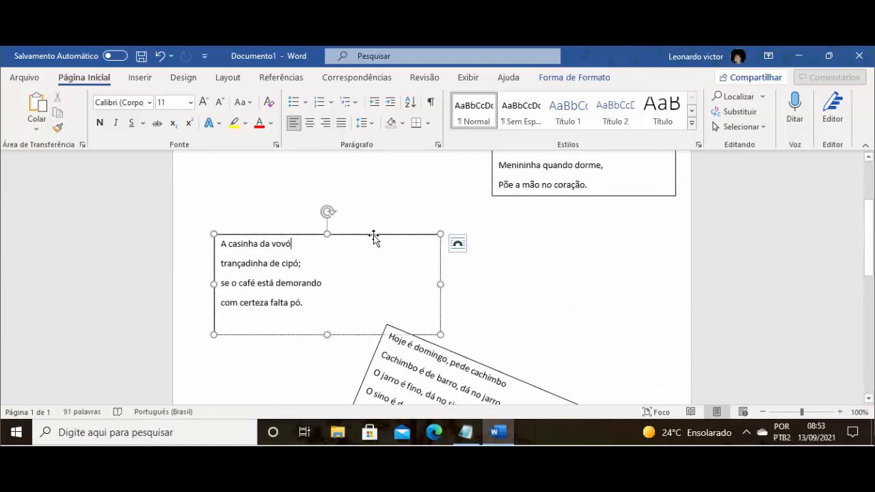
drag(373, 232, 371, 202)
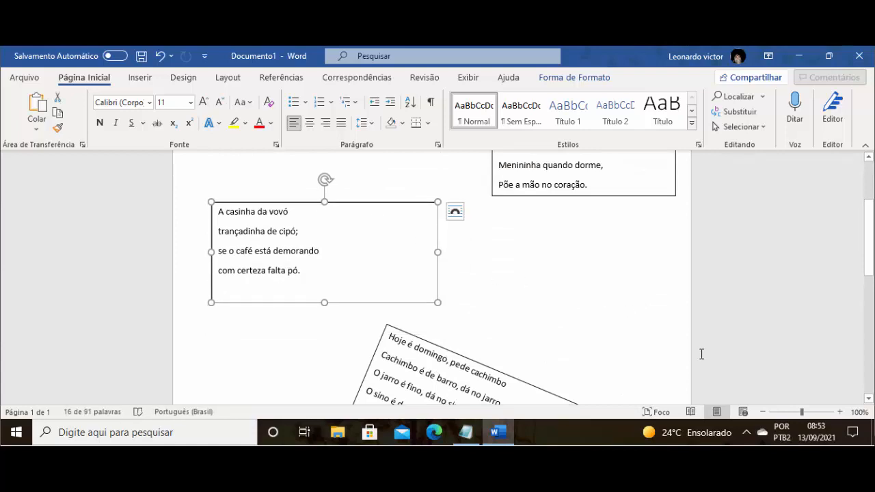
- Center all four lines of the "Batatinha quando nasce" stanza within its text box
click(763, 412)
click(763, 413)
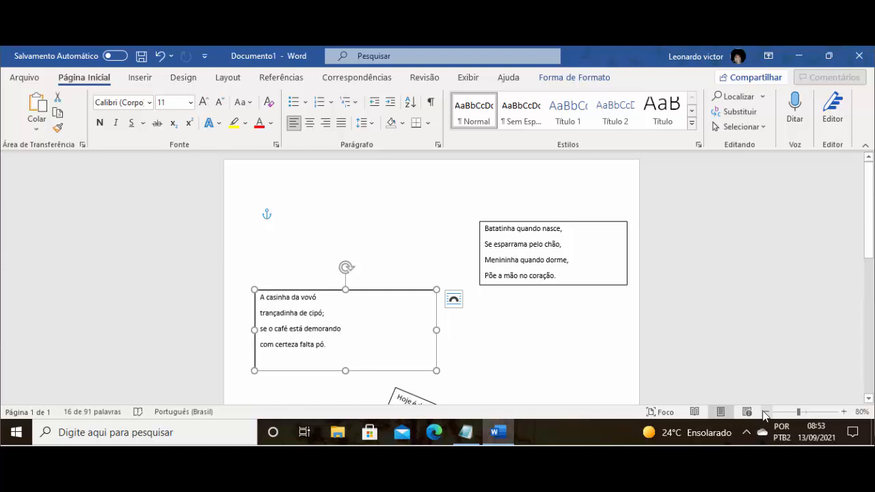
scroll(691, 304, down, 8)
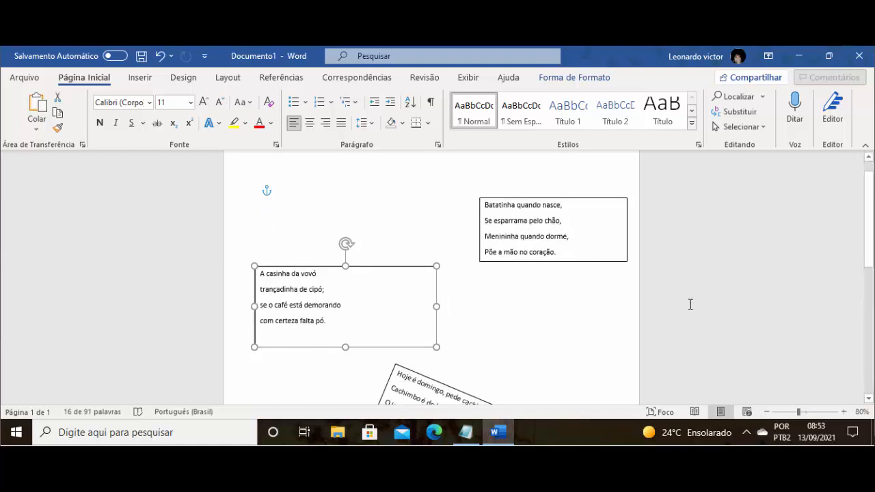
scroll(691, 304, up, 5)
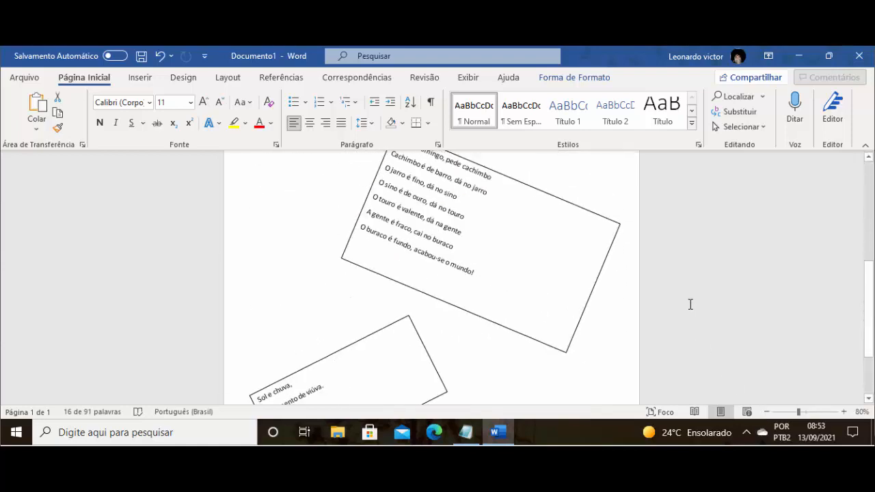
scroll(691, 305, up, 4)
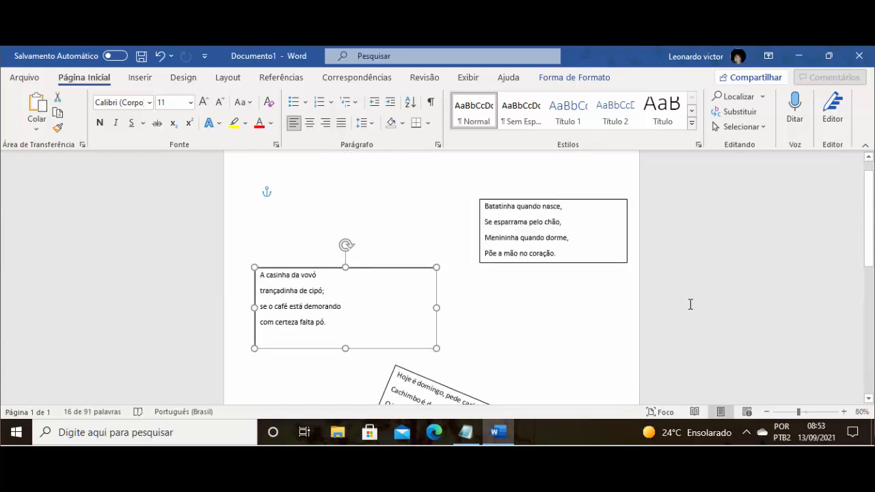
scroll(690, 304, up, 1)
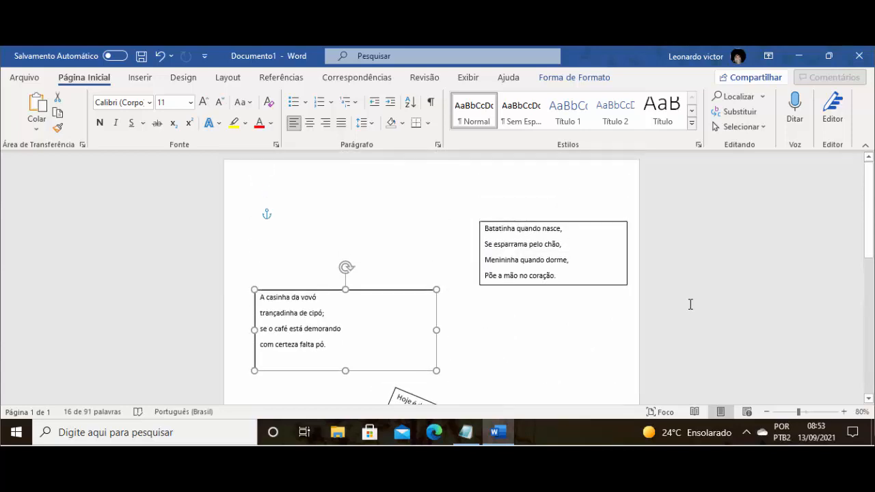
click(501, 244)
drag(486, 230, 568, 276)
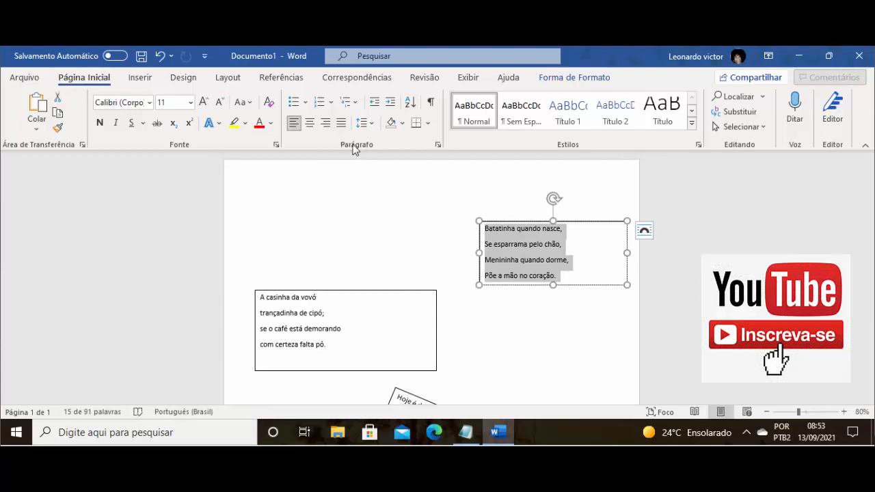
click(309, 127)
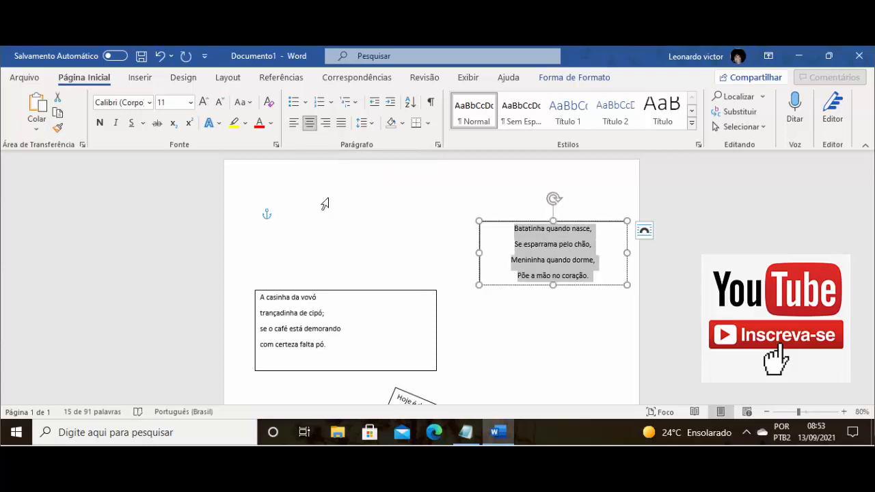
- Make the whole "A casinha da vovó" stanza bold and italic
click(348, 321)
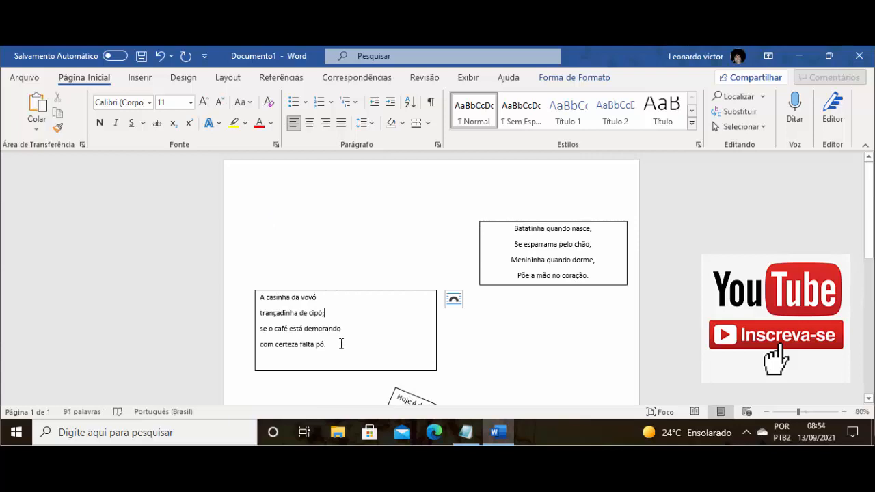
drag(328, 359, 258, 298)
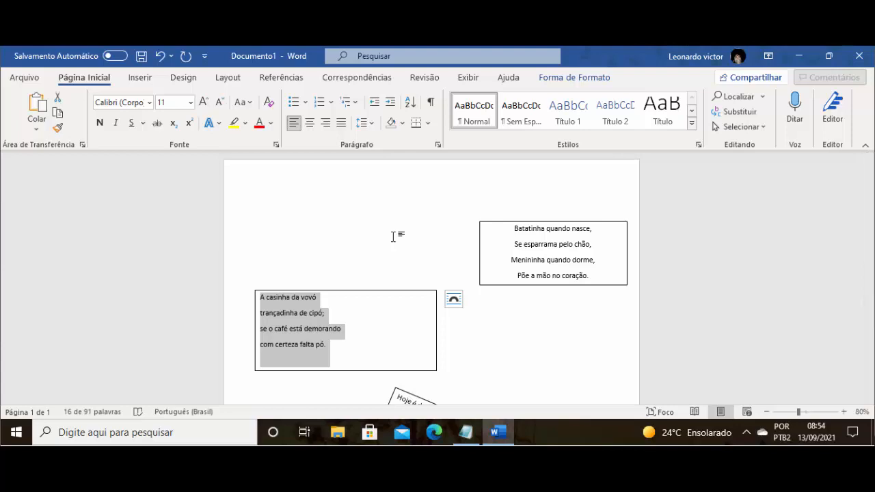
key(ctrl+n)
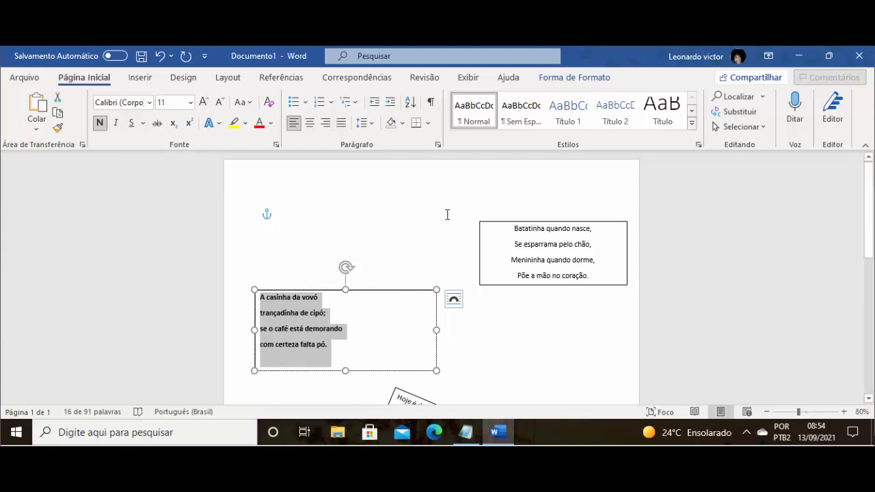
key(ctrl+i)
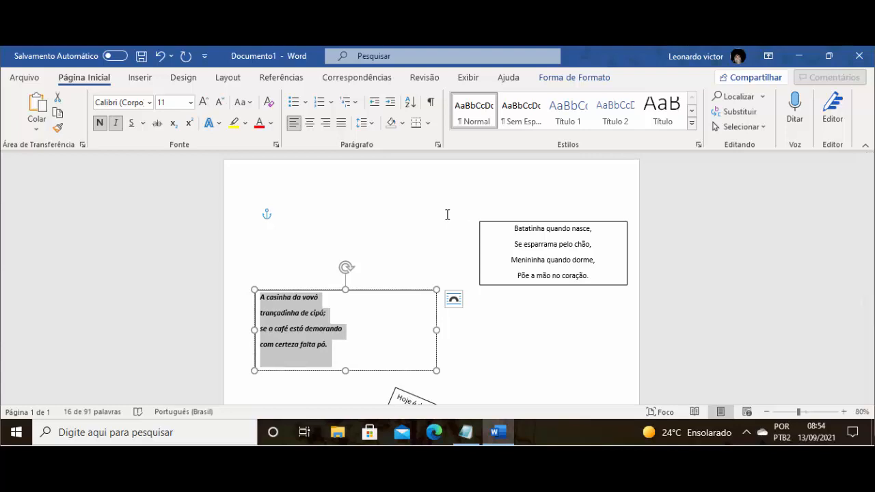
- Format the entire "Hoje é domingo, pede cachimbo" stanza as italic and underlined, then leave its text box
scroll(447, 215, down, 5)
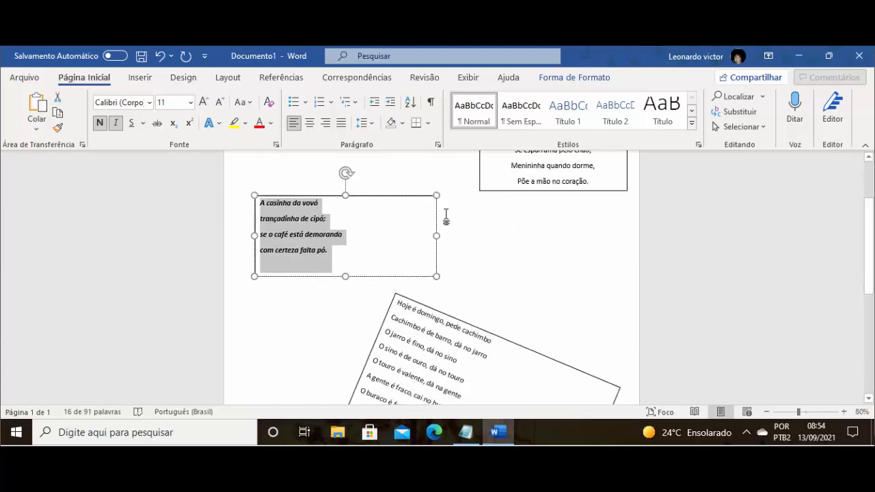
click(486, 338)
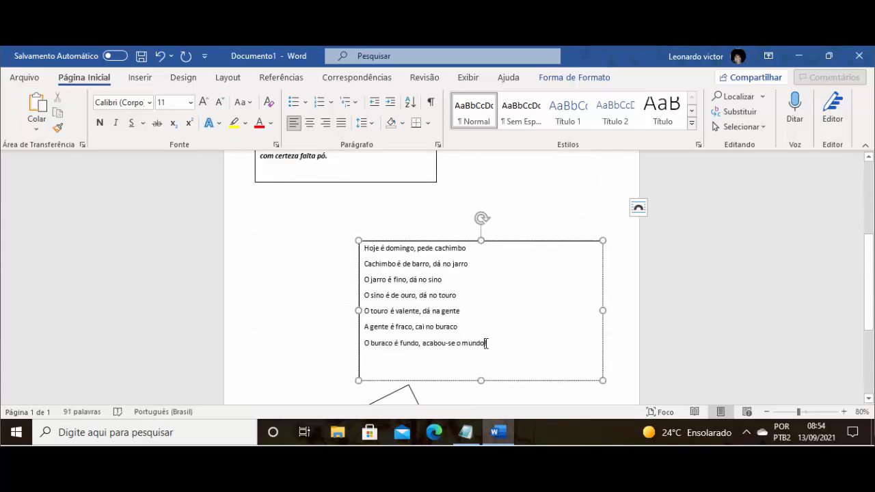
drag(495, 340, 362, 239)
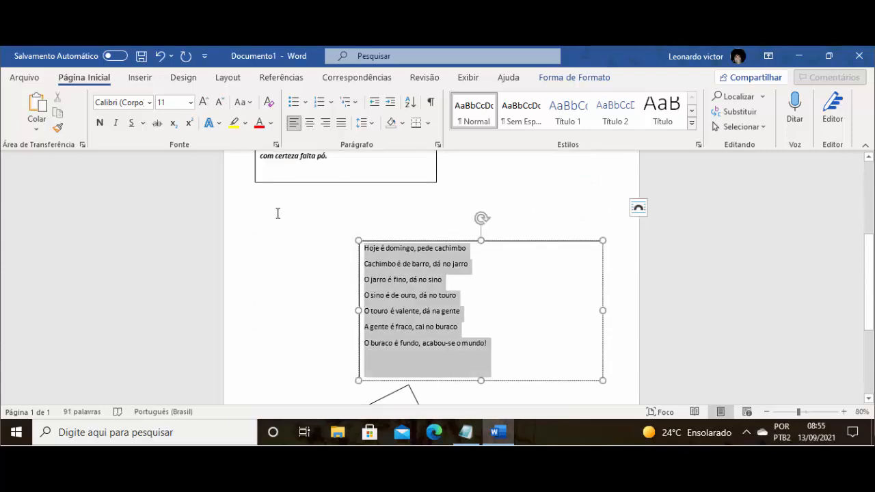
click(116, 123)
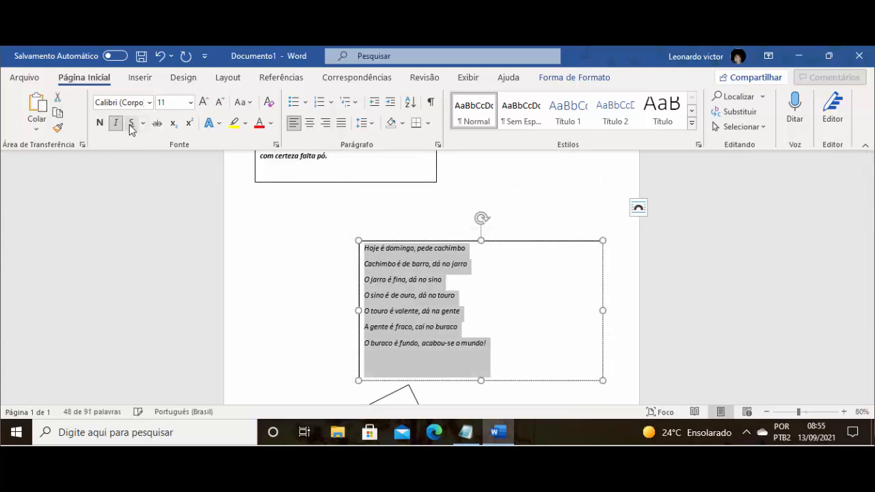
click(132, 123)
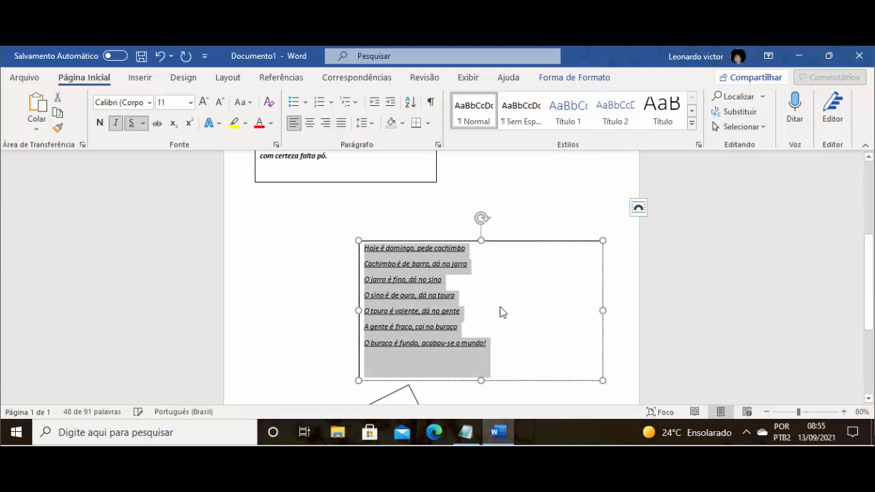
click(532, 219)
- Format the whole "Sol e chuva" stanza in the tilted bottom box as bold, italic and underlined
scroll(524, 308, down, 8)
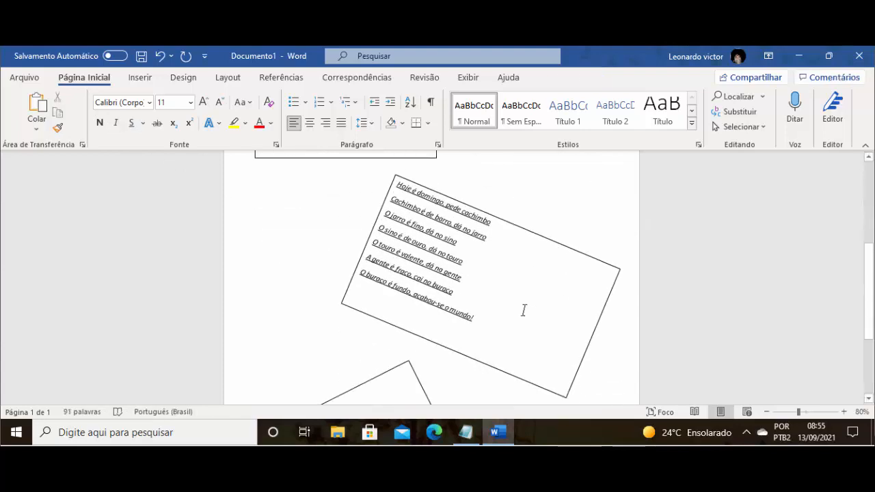
click(362, 313)
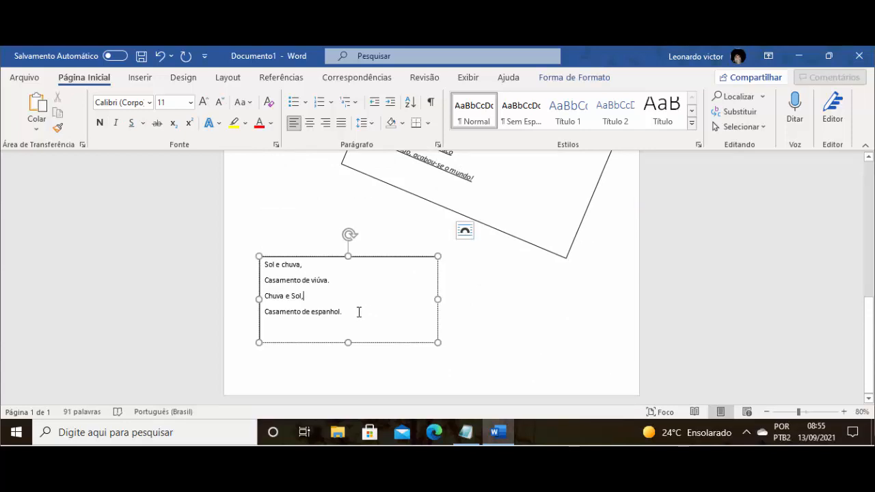
key(ctrl+a)
click(100, 122)
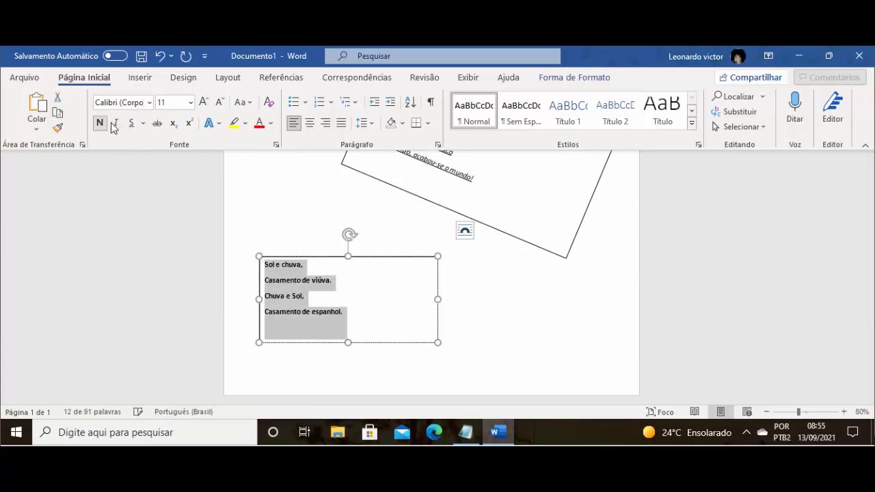
click(116, 123)
click(131, 122)
click(270, 215)
- Insert a WordArt title in the white style with an orange outline and place it at the top of the page
scroll(414, 275, up, 6)
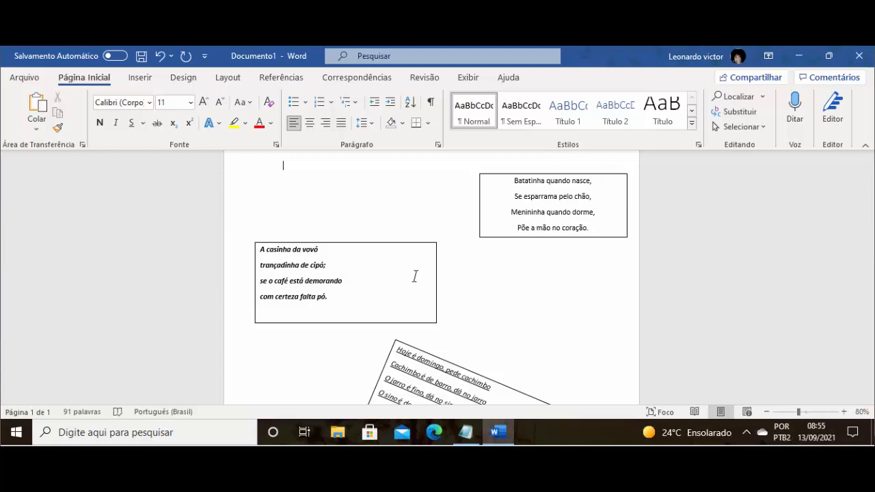
scroll(415, 276, up, 2)
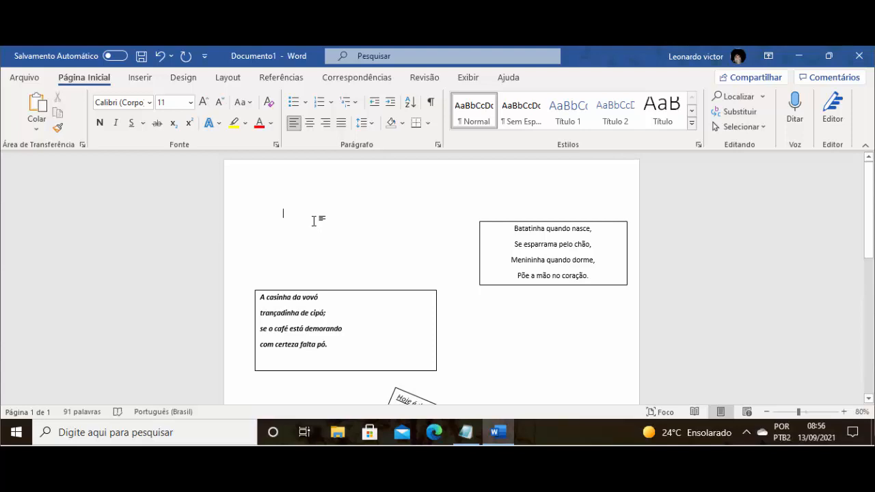
click(139, 80)
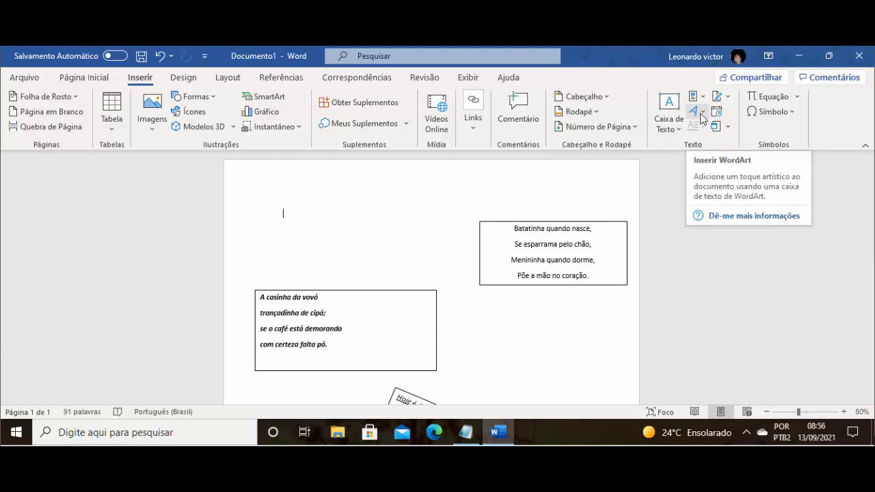
click(701, 115)
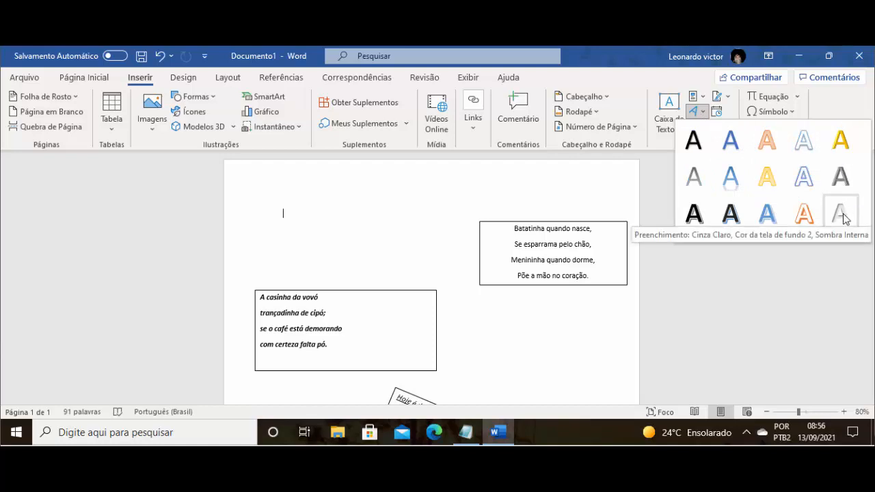
click(811, 216)
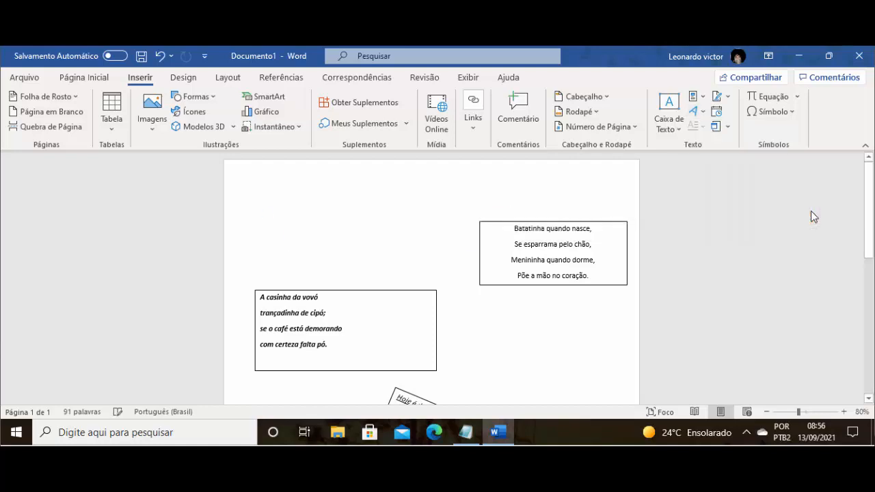
drag(367, 209, 344, 196)
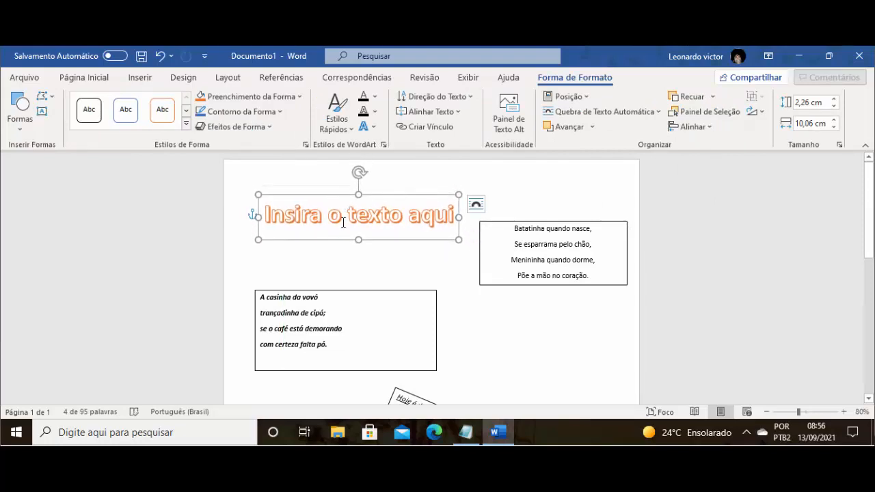
- Replace the WordArt placeholder text with "Parlendas" and move the title slightly to the right
click(341, 215)
drag(266, 216, 449, 218)
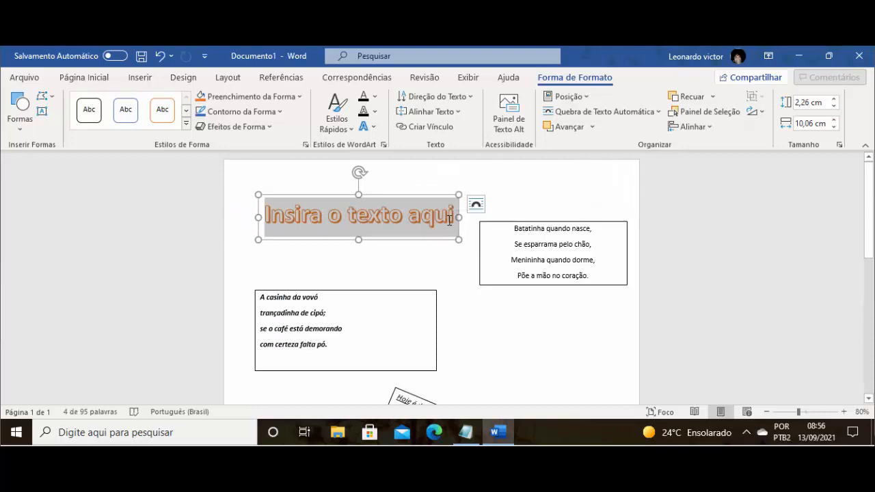
text(Parlendas)
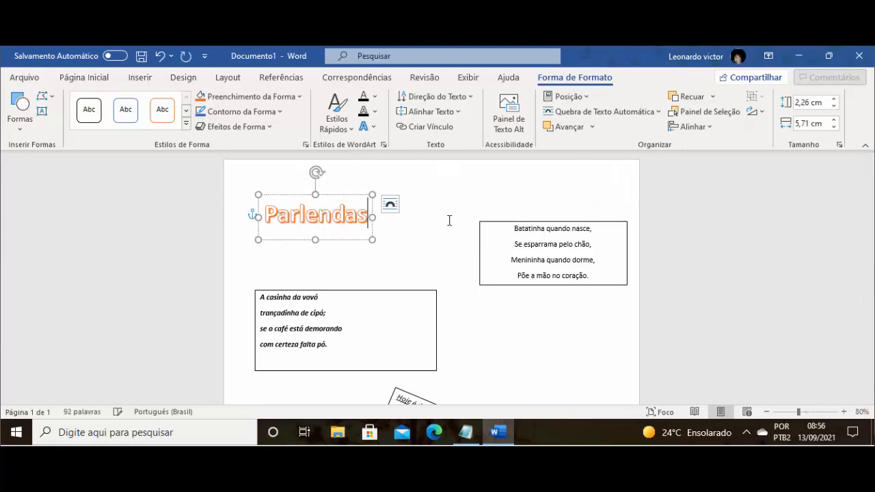
drag(336, 196, 360, 196)
click(324, 205)
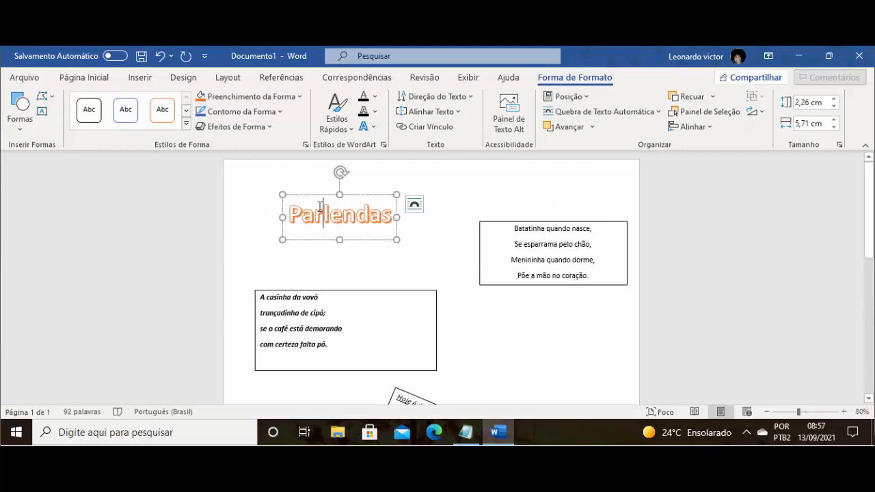
drag(291, 212, 389, 212)
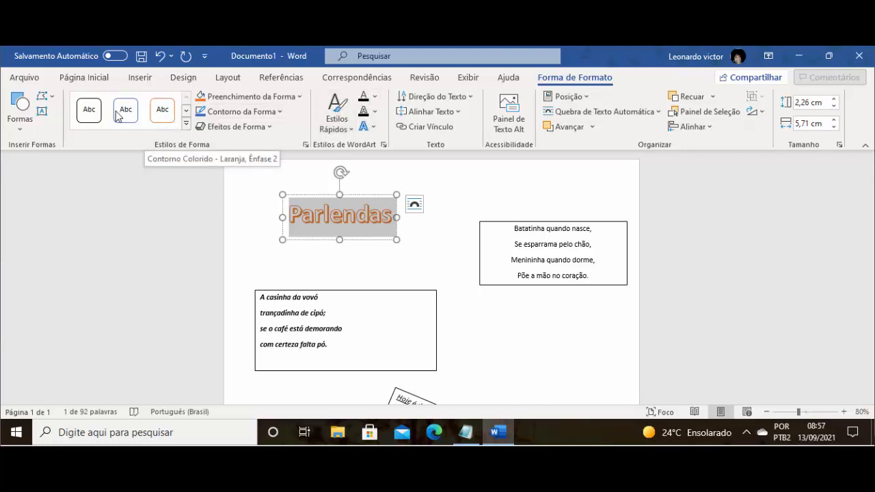
click(186, 124)
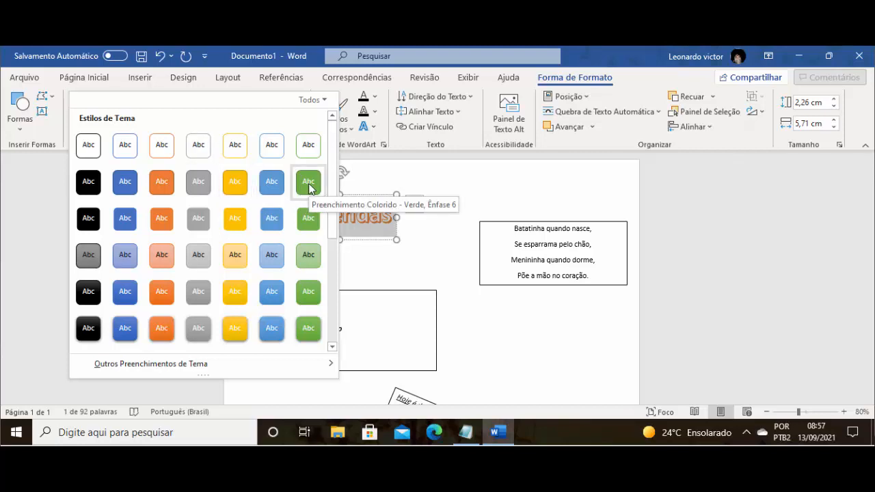
click(315, 215)
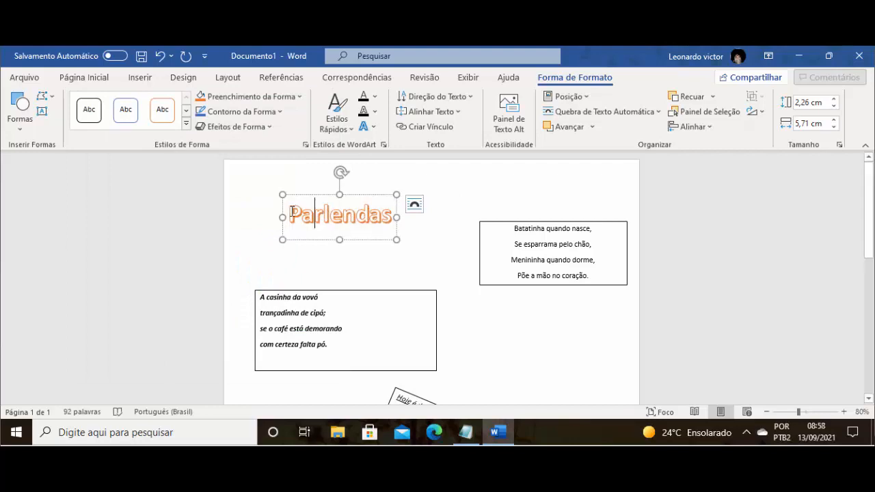
- Apply the shape style "Preenchimento Colorido - Verde, Ênfase 6" to the "Parlendas" title box
drag(292, 212, 391, 214)
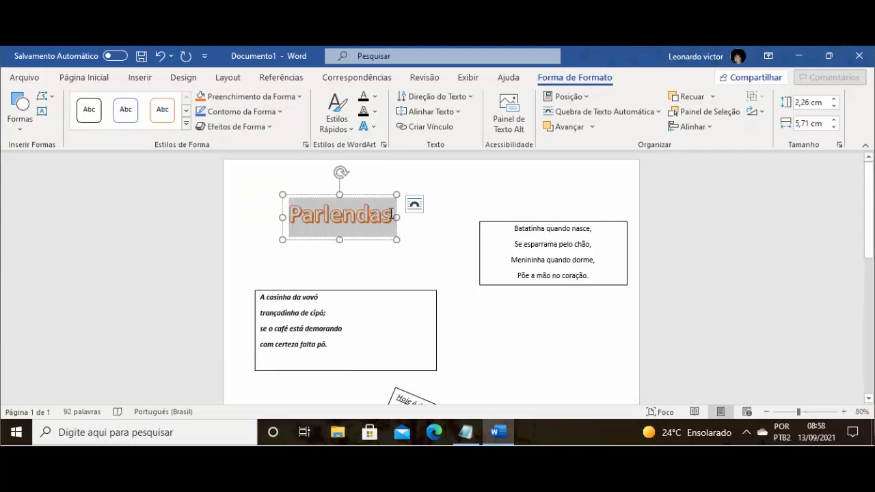
click(187, 123)
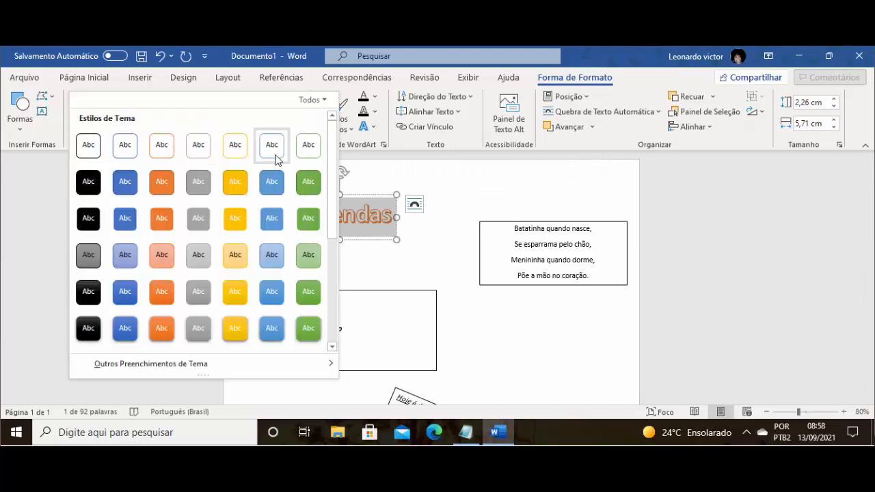
click(309, 181)
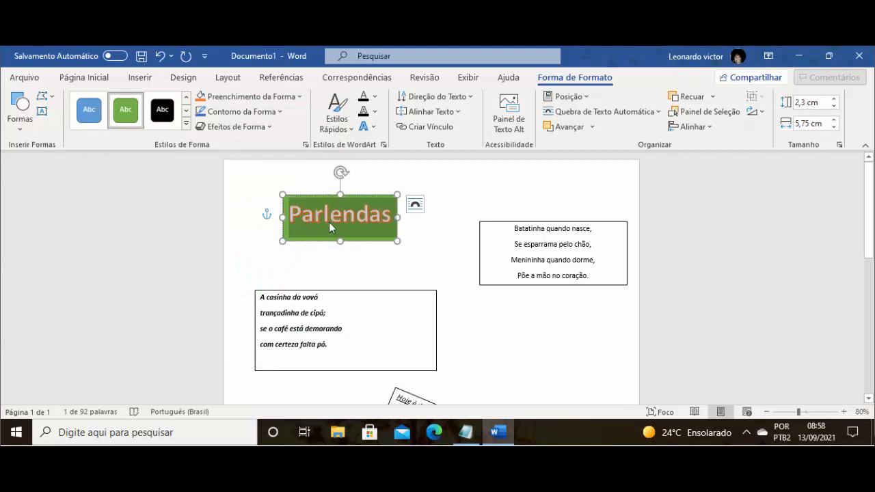
click(377, 254)
- Try the dark blue-grey shadowed WordArt style and the light orange WordArt style on the "Parlendas" title text
drag(292, 213, 395, 218)
click(346, 131)
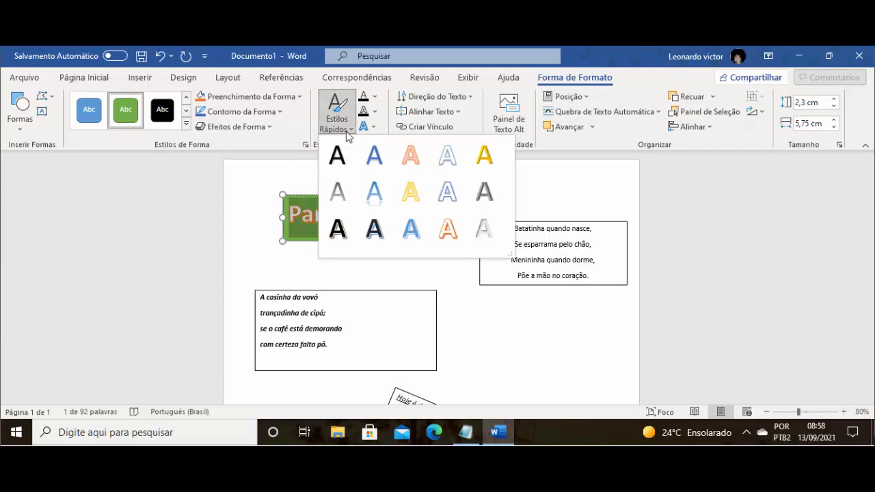
click(347, 132)
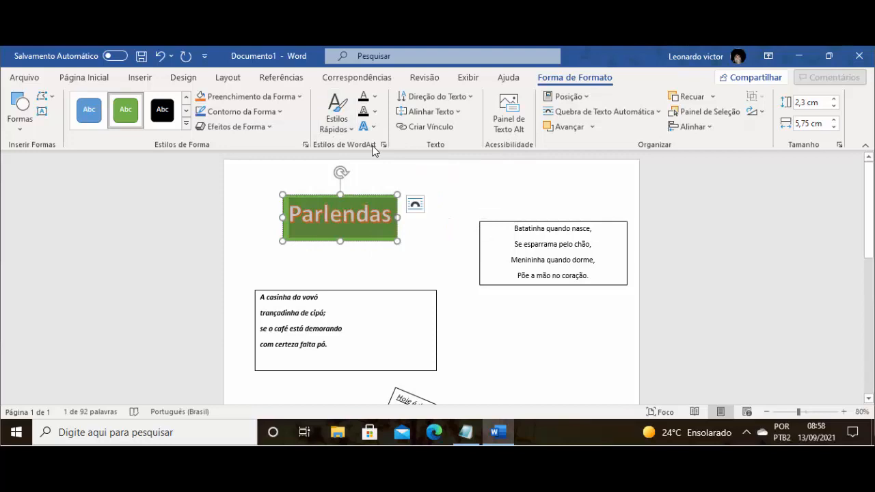
click(330, 128)
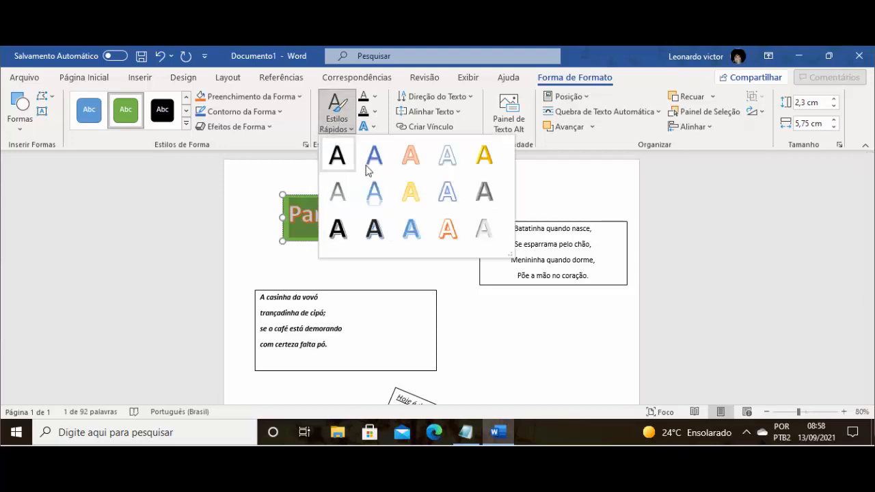
click(380, 229)
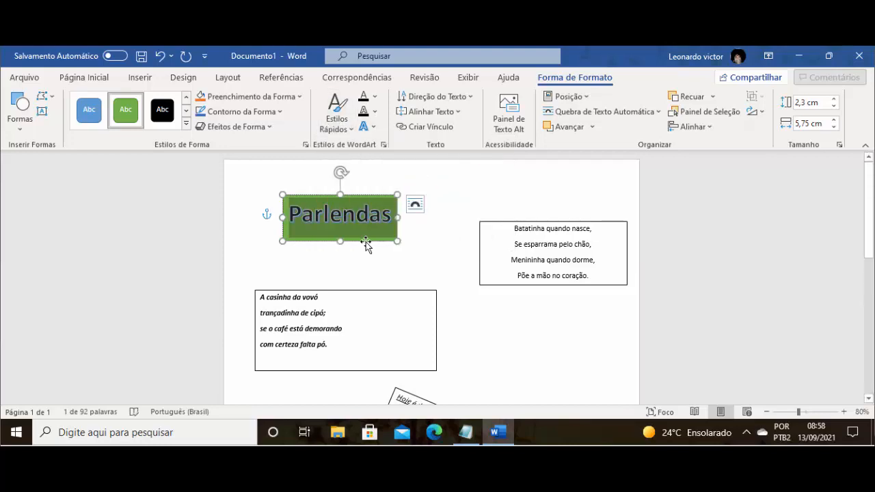
click(337, 130)
click(408, 154)
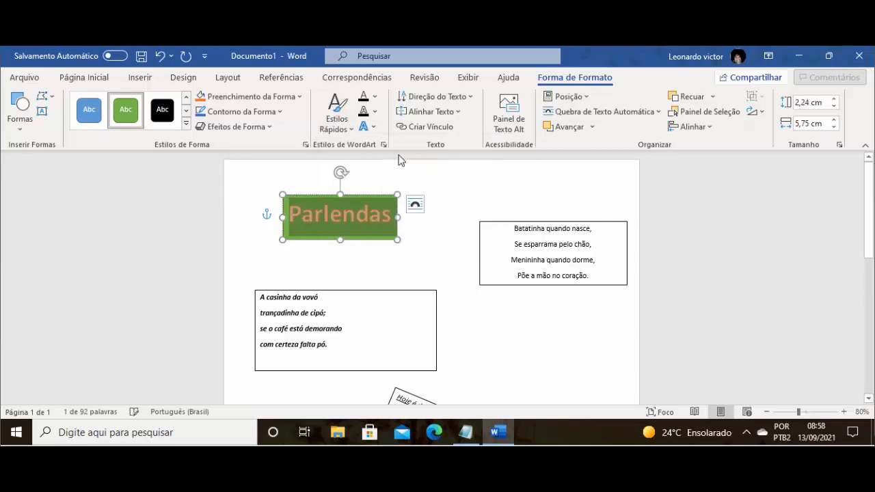
- Apply the gold WordArt style to the "Parlendas" text and set its text fill to "Azul, Ênfase 5, Mais Escuro 25%"
click(339, 124)
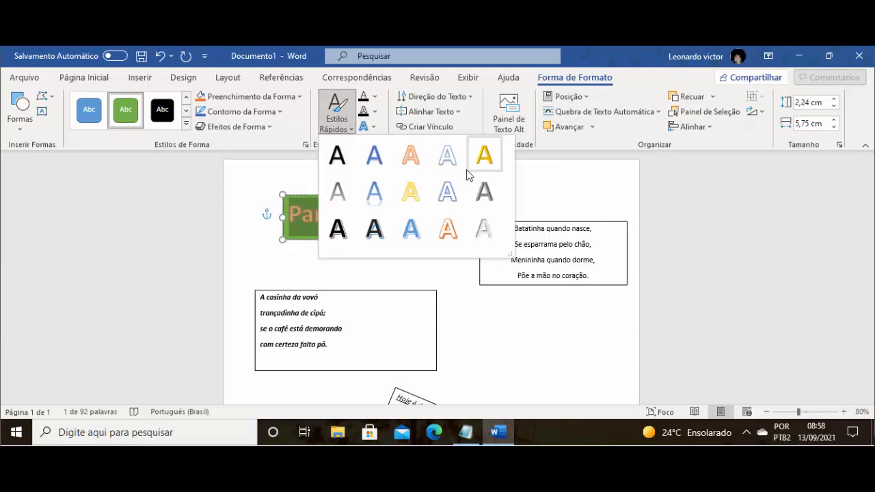
click(478, 156)
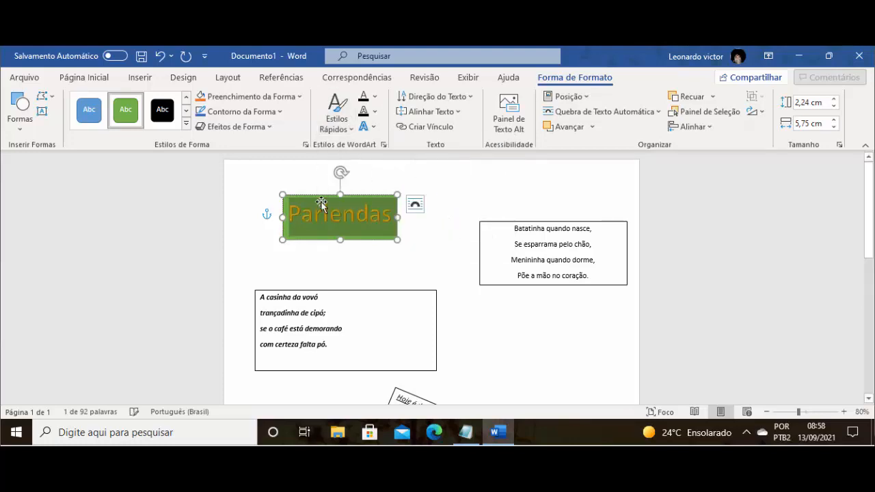
click(375, 102)
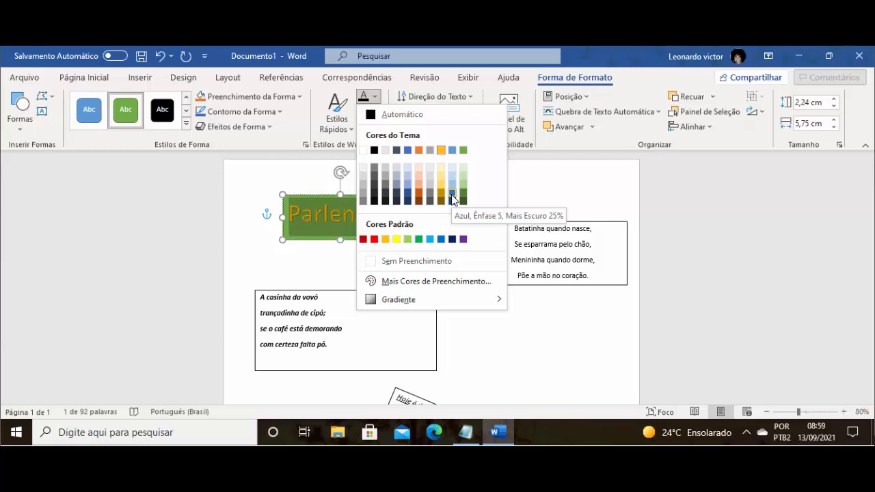
click(451, 199)
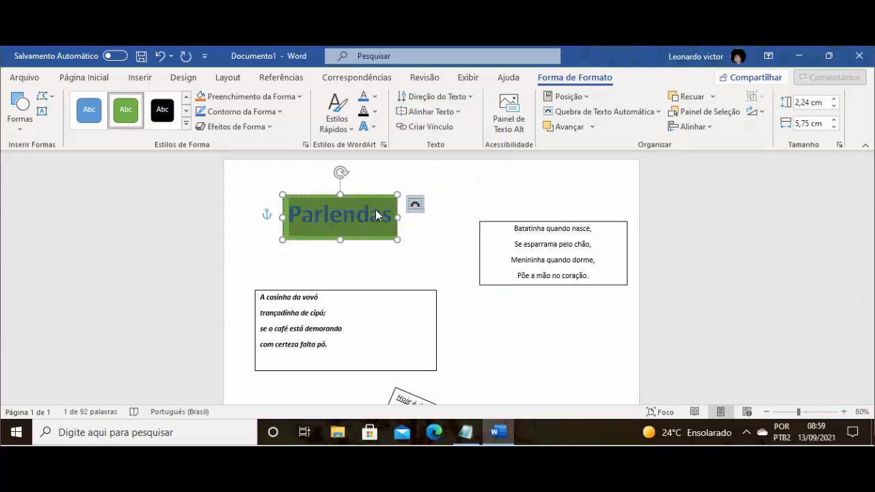
- Give the "Parlendas" text a standard yellow outline and add the outer shadow from the middle of the last "Externa" row
click(375, 113)
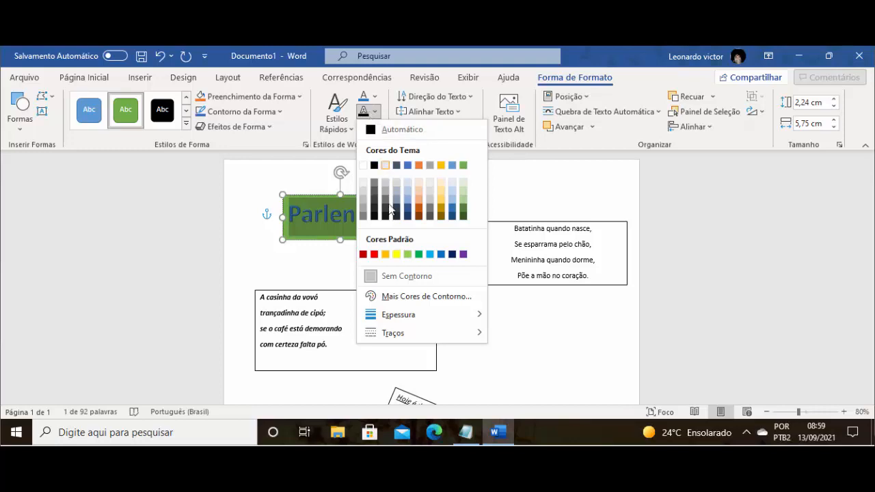
click(395, 256)
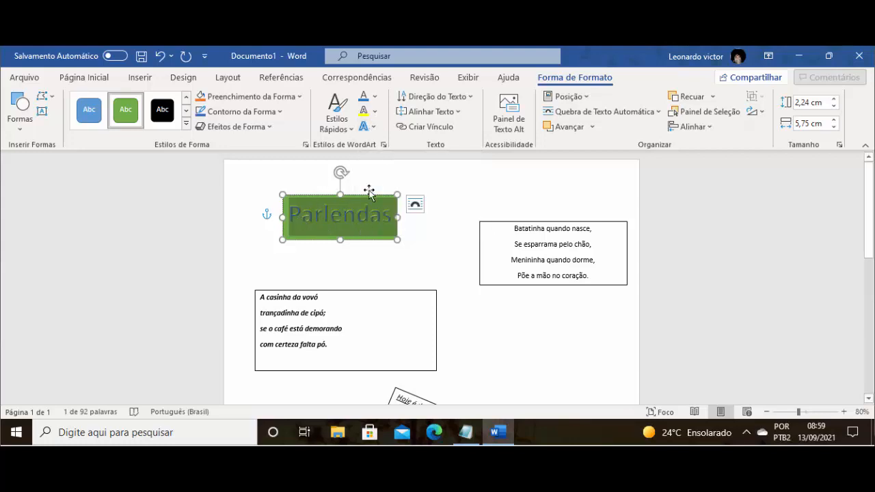
click(374, 128)
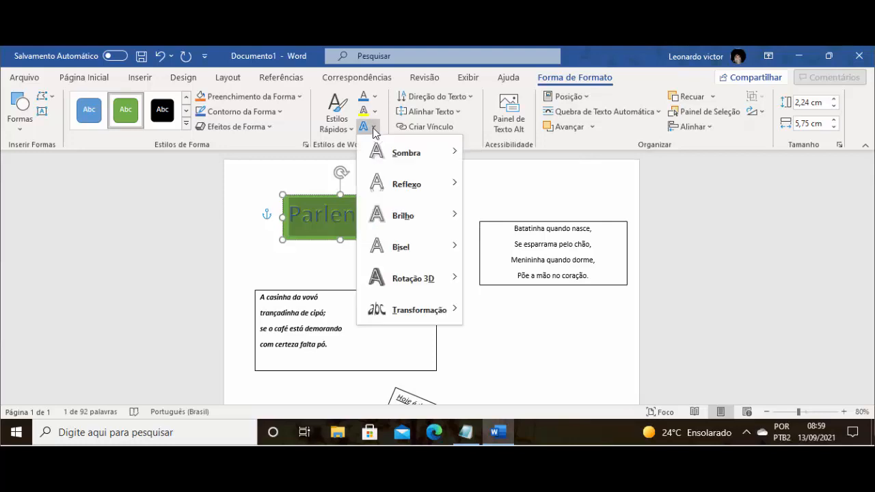
mouse_move(383, 150)
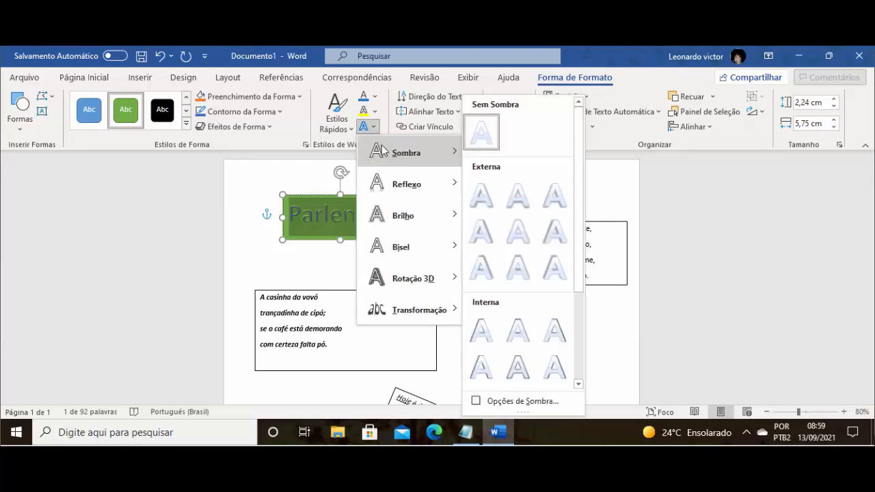
mouse_move(403, 182)
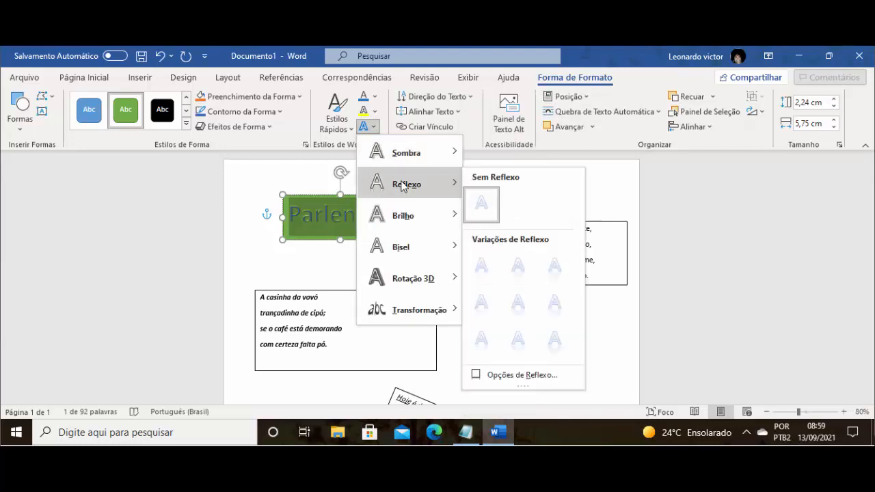
mouse_move(422, 161)
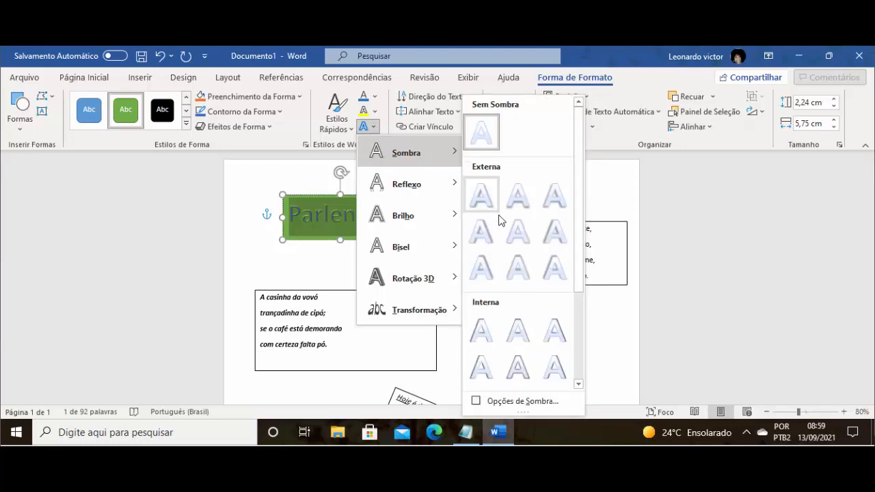
click(517, 272)
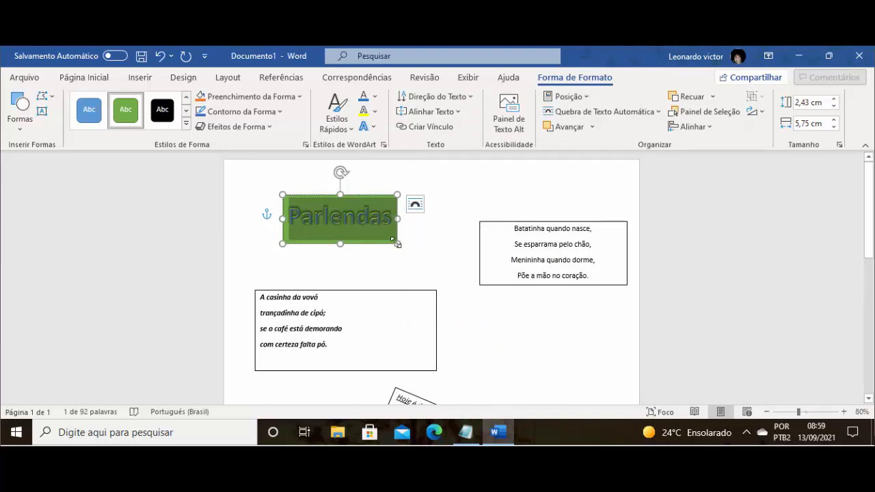
- Resize the green title box to about 1,81 cm high and 7,16 cm wide, and deselect it
drag(397, 244, 423, 231)
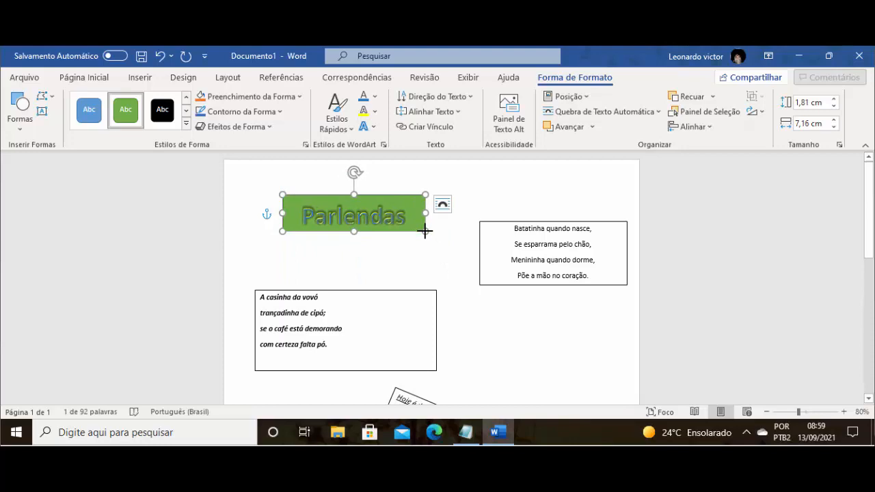
click(447, 270)
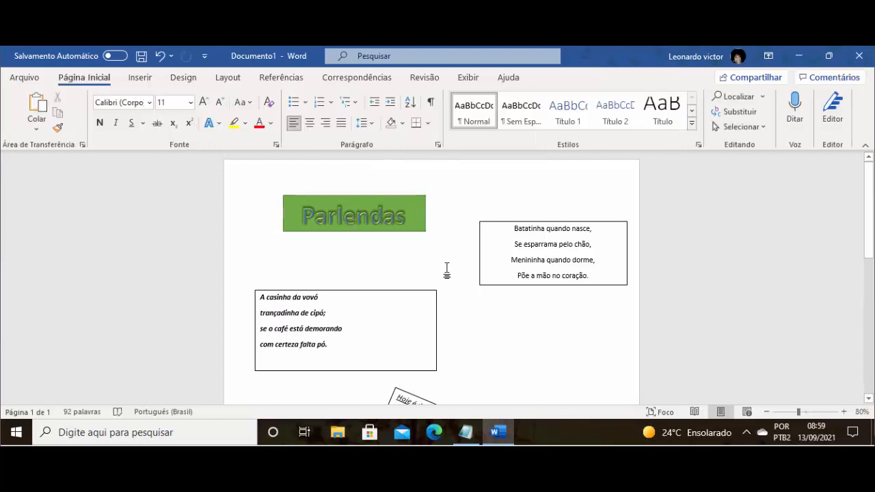
- Fill the "Batatinha quando nasce" text box with the theme's orange accent colour
click(493, 248)
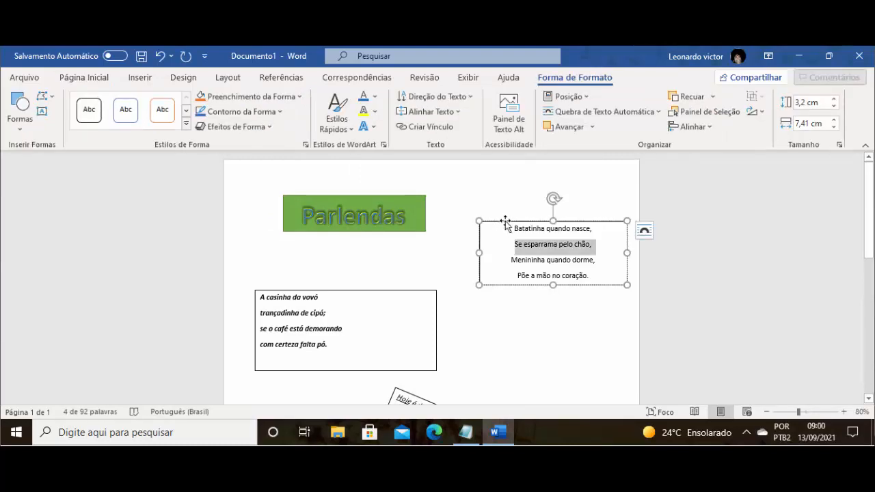
click(505, 222)
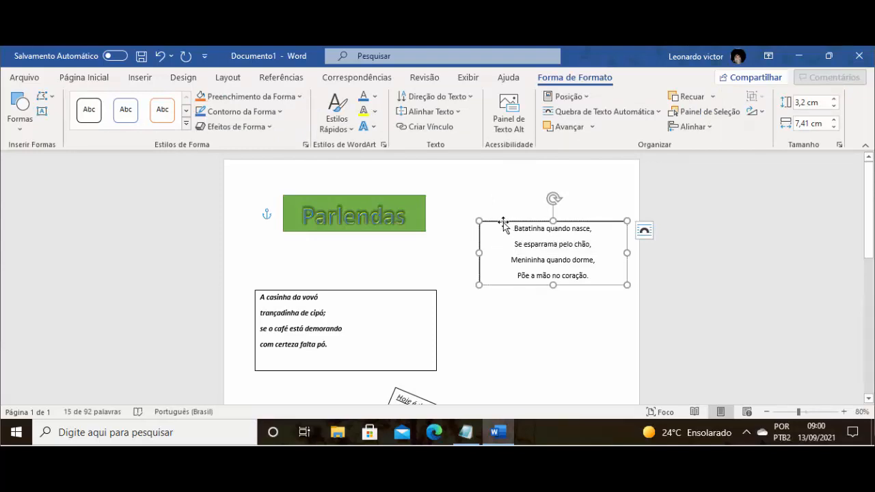
key(ctrl+z)
click(300, 97)
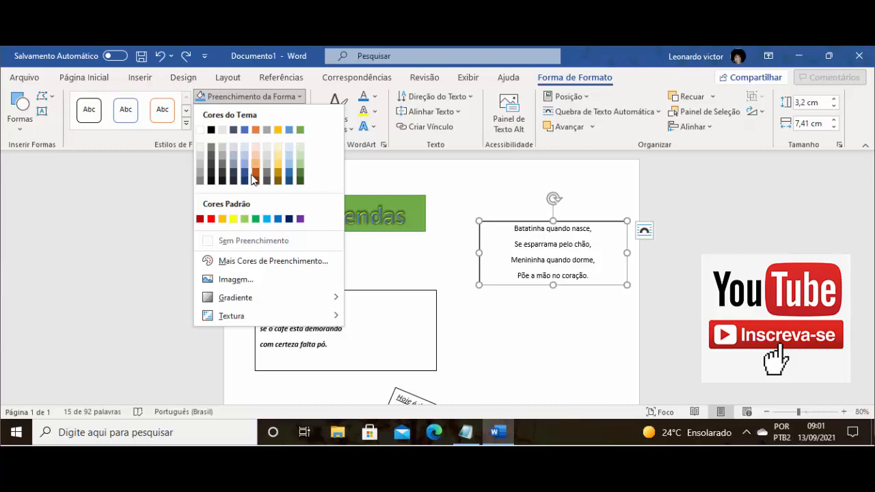
click(255, 130)
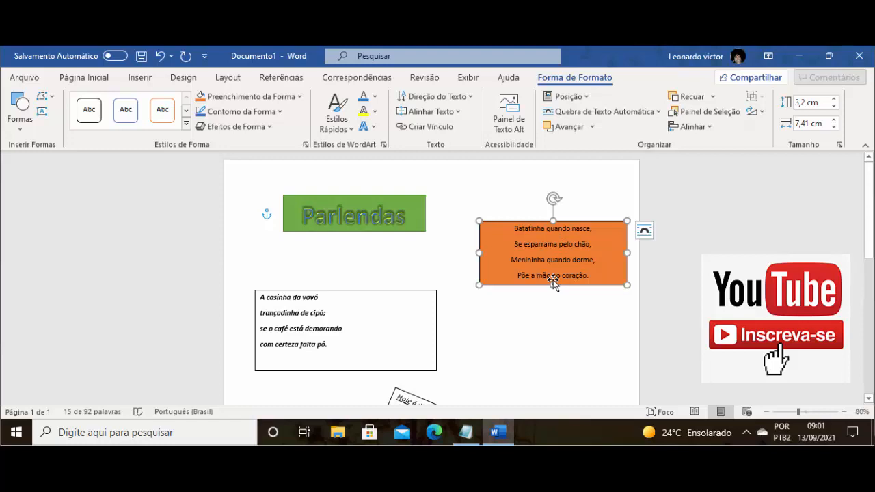
- Fill the "A casinha da vovó" text box with the standard purple colour
scroll(554, 280, down, 1)
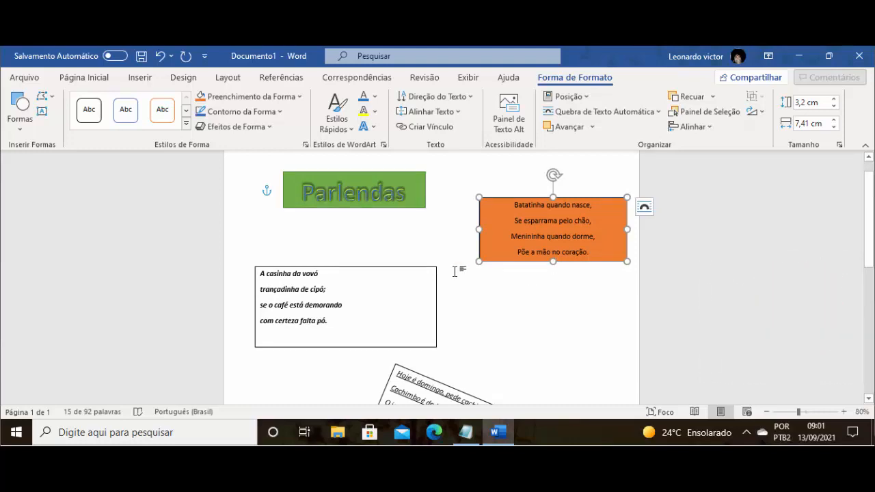
click(395, 288)
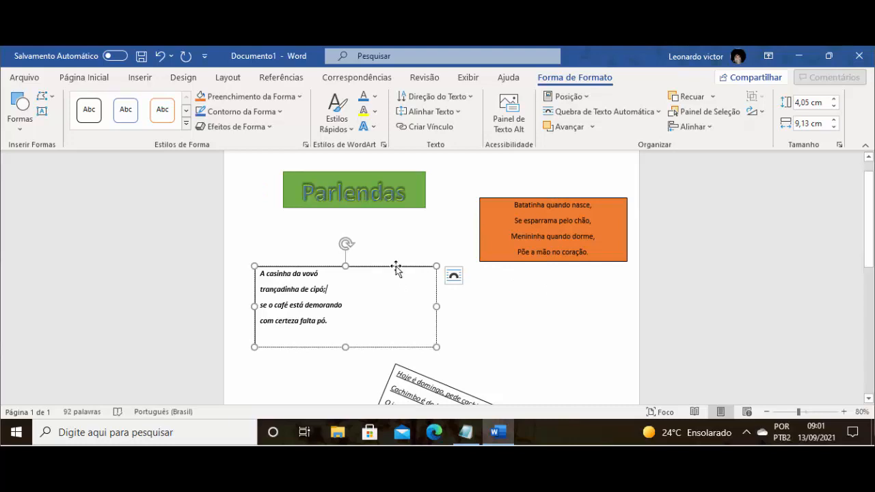
click(396, 267)
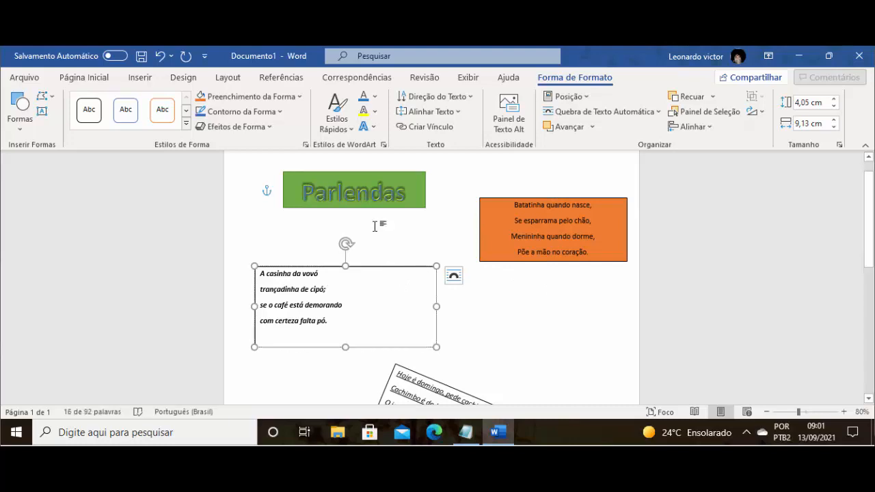
click(299, 97)
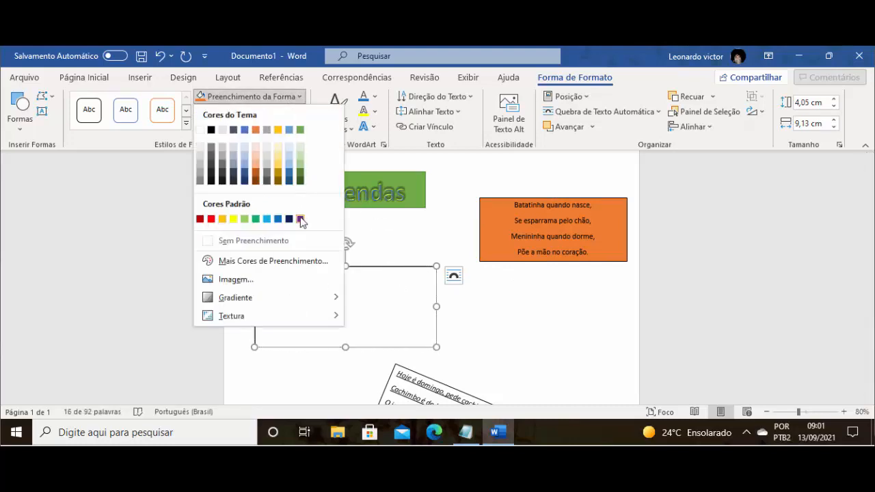
key(Escape)
- Fill the rotated "Hoje é domingo, pede cachimbo" text box with the theme's light gold shade, third in the gold accent's tint column
scroll(411, 287, down, 3)
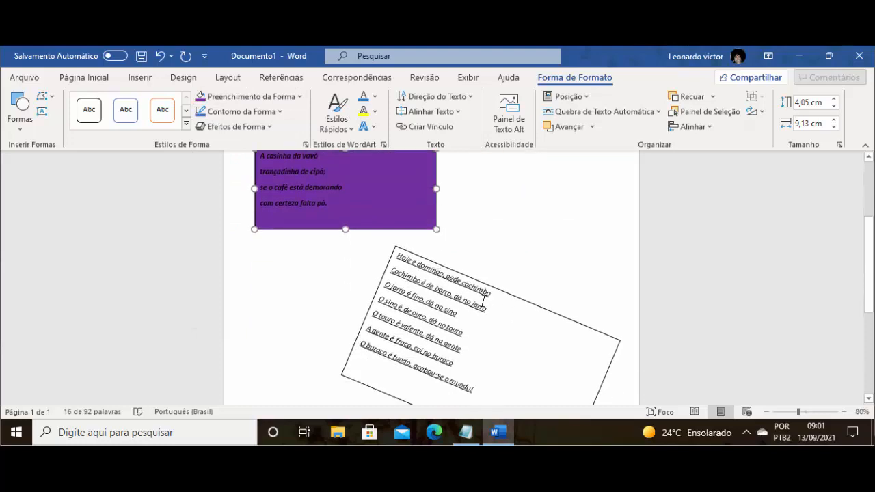
click(526, 326)
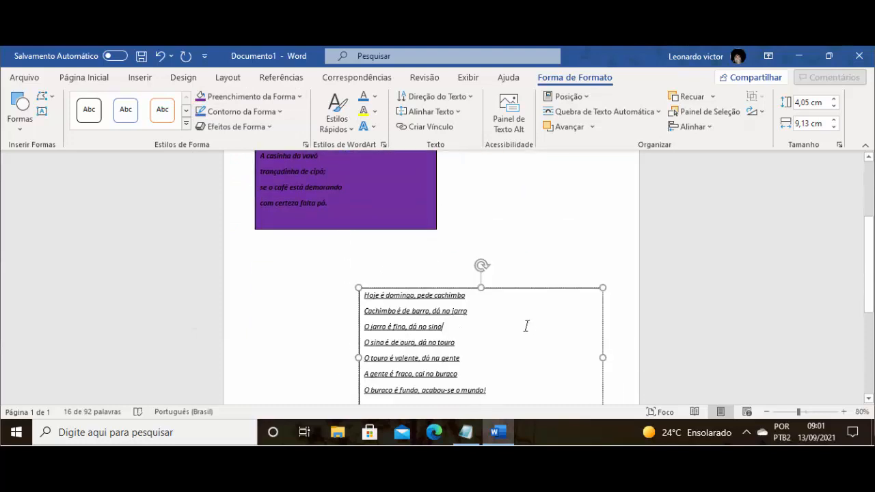
click(290, 97)
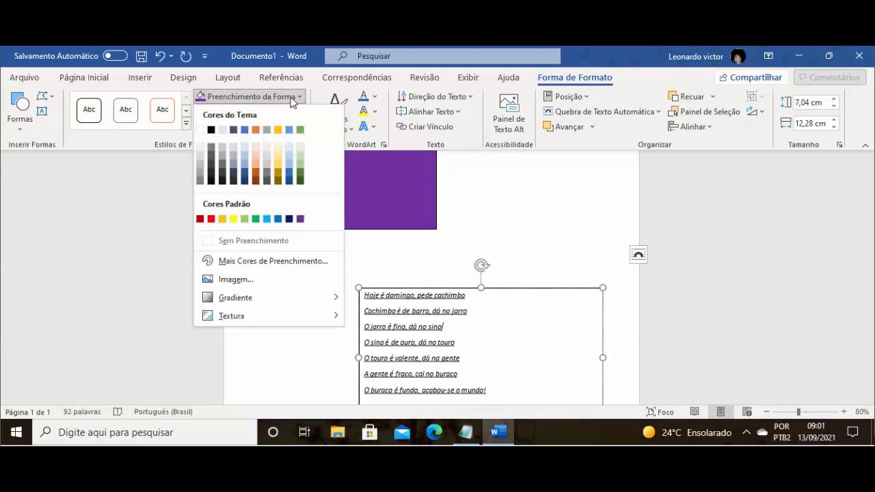
click(278, 165)
- Fill the rotated "Sol e chuva" text box with the theme's dark green shade, fourth in the green accent's tint column
scroll(513, 293, down, 4)
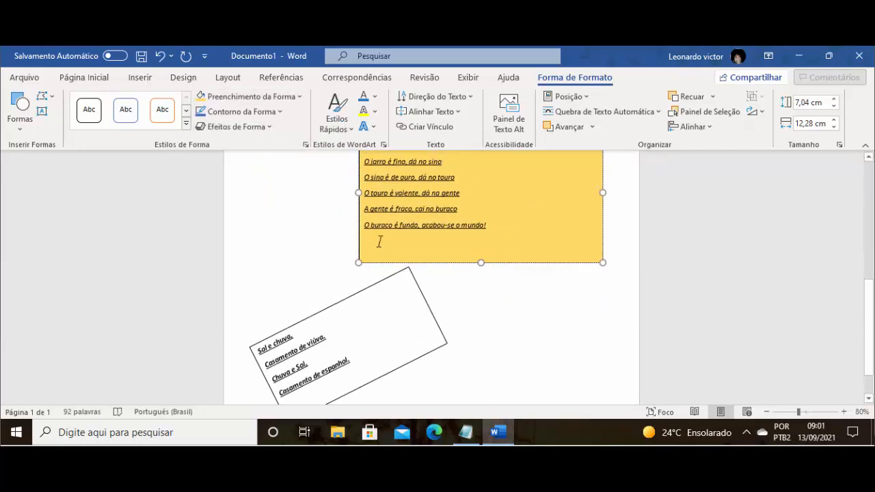
click(292, 335)
click(291, 97)
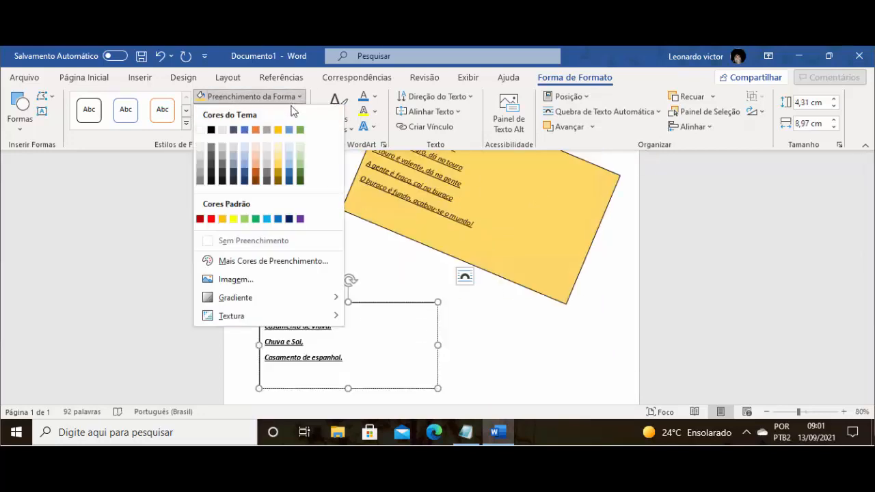
click(300, 175)
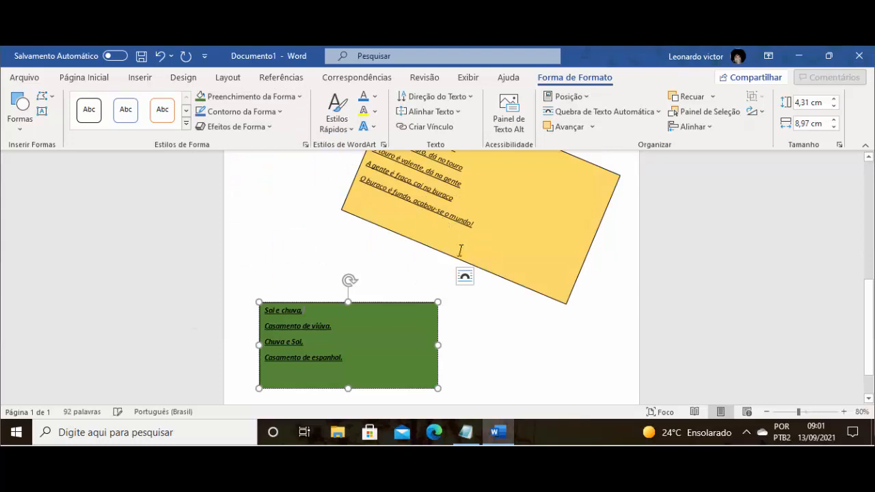
scroll(472, 273, up, 3)
scroll(477, 293, up, 5)
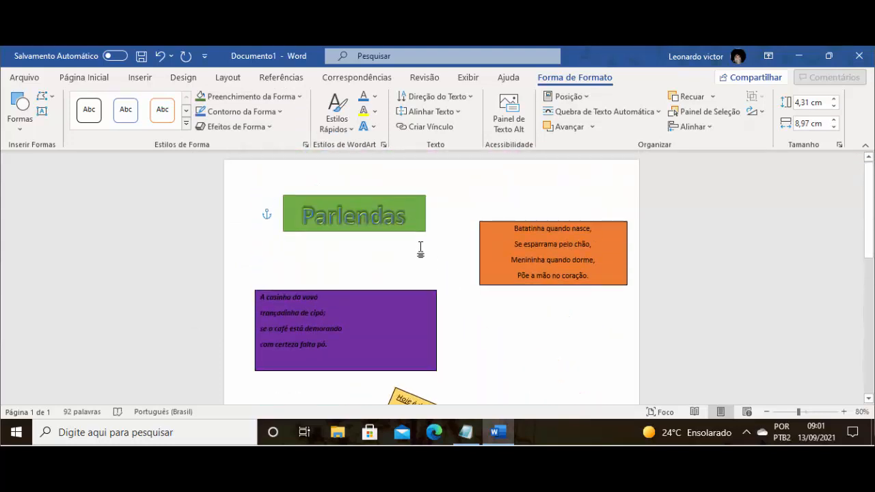
- Insert the pink flower picture "1657de54d6862ef.jpg" from the "desenhos" folder inside Imagens on this device
scroll(420, 249, down, 3)
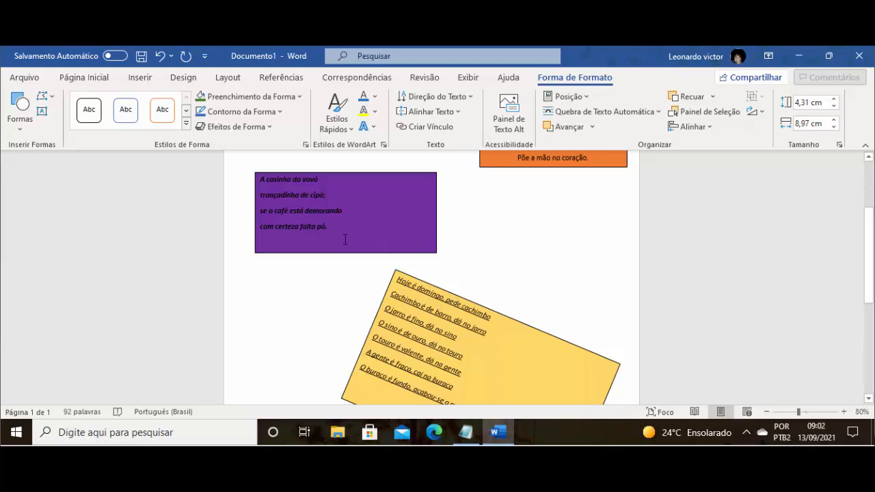
click(140, 78)
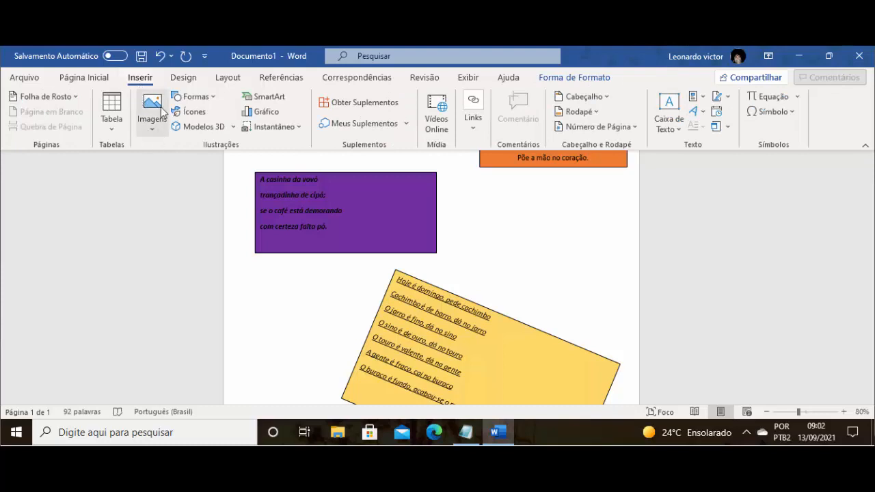
click(151, 130)
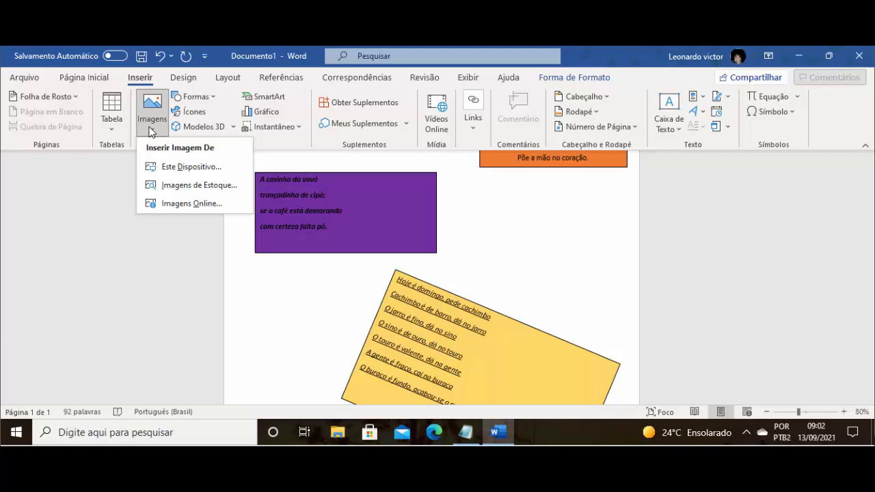
click(166, 173)
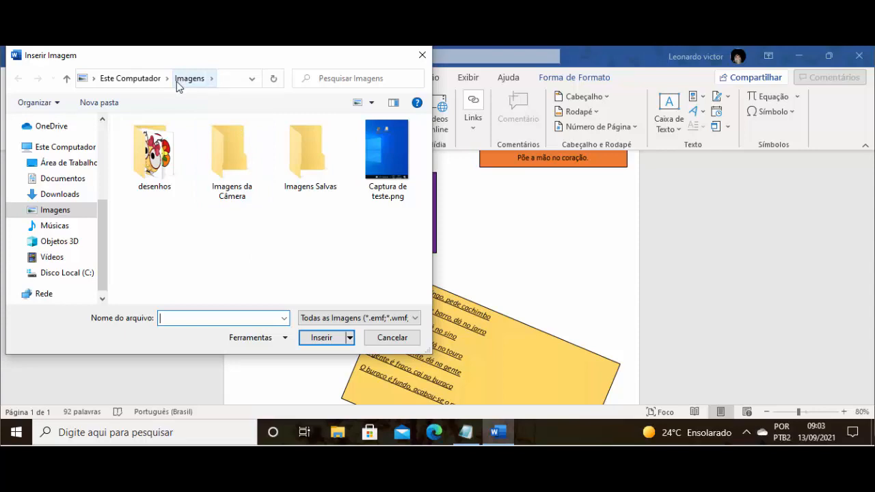
click(152, 148)
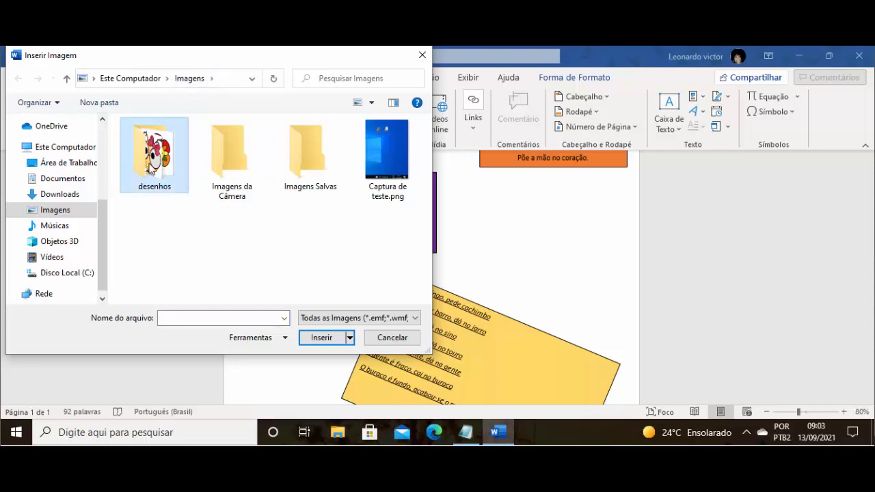
double_click(168, 153)
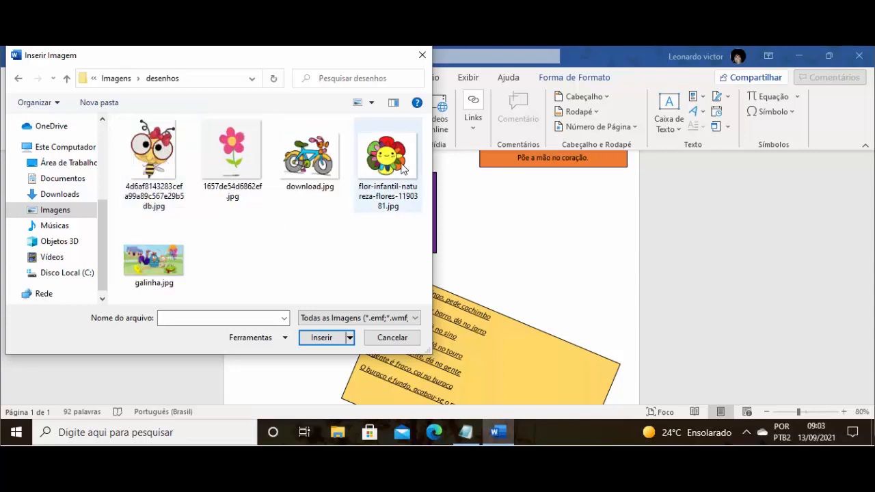
double_click(230, 164)
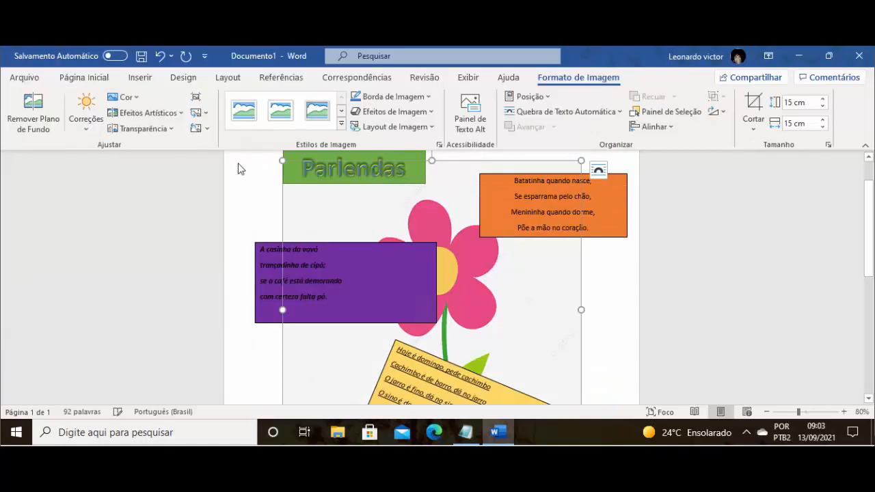